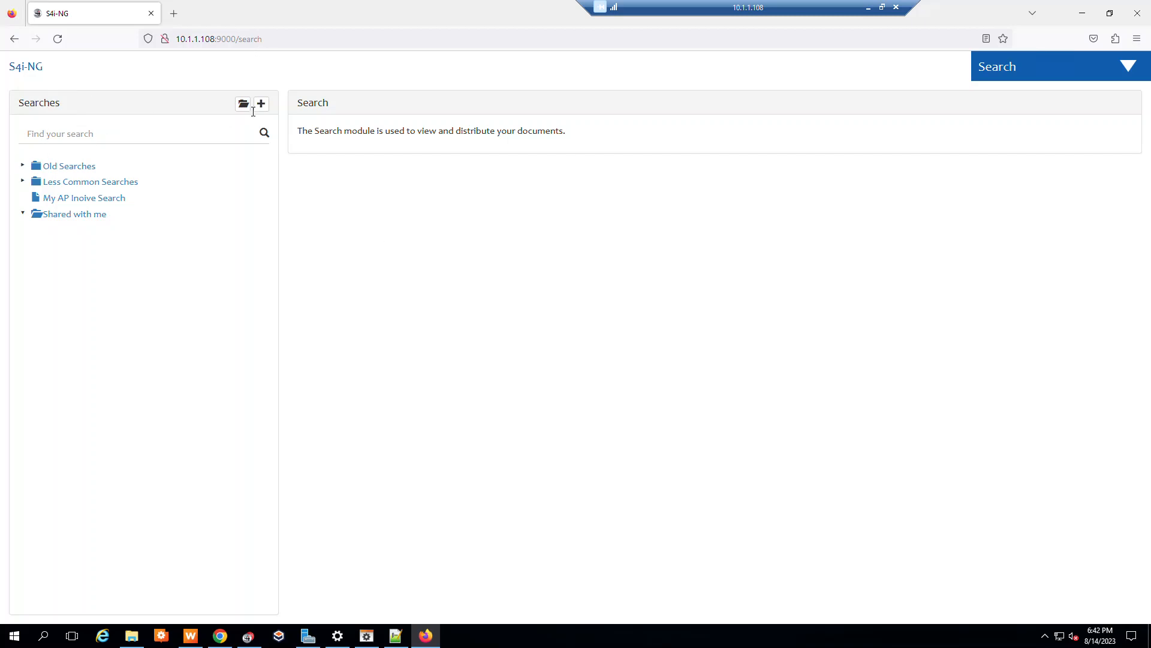
- Create a new search folder and name it My Searches
{"action": "left_click", "coordinate": [243, 105]}
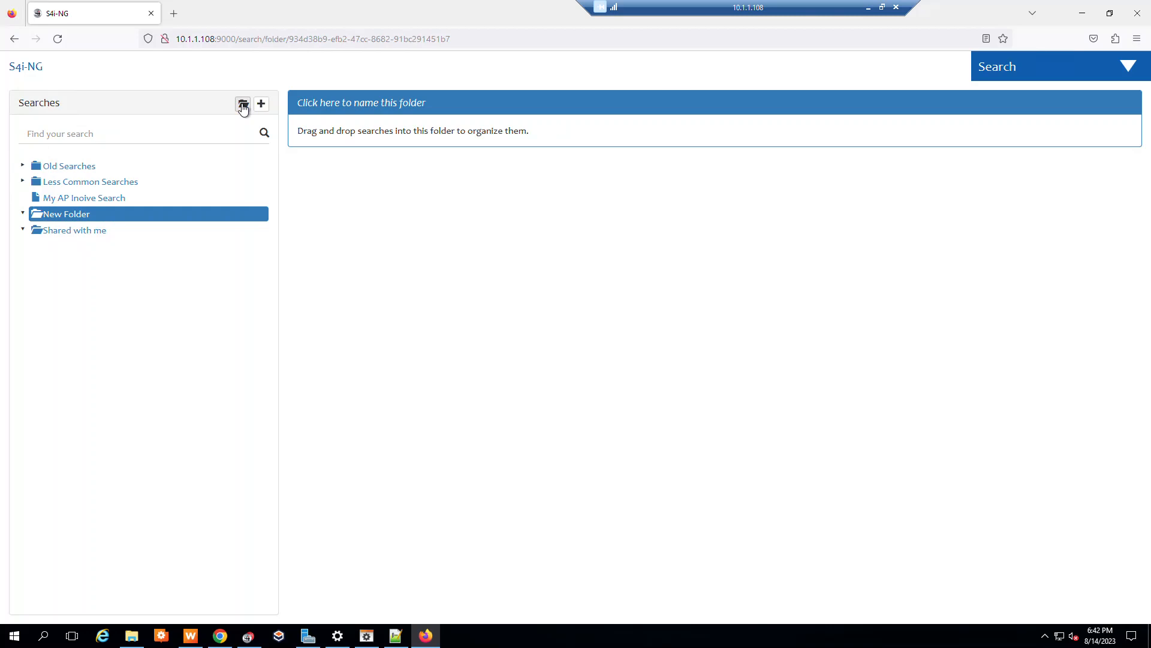
{"action": "left_click", "coordinate": [343, 103]}
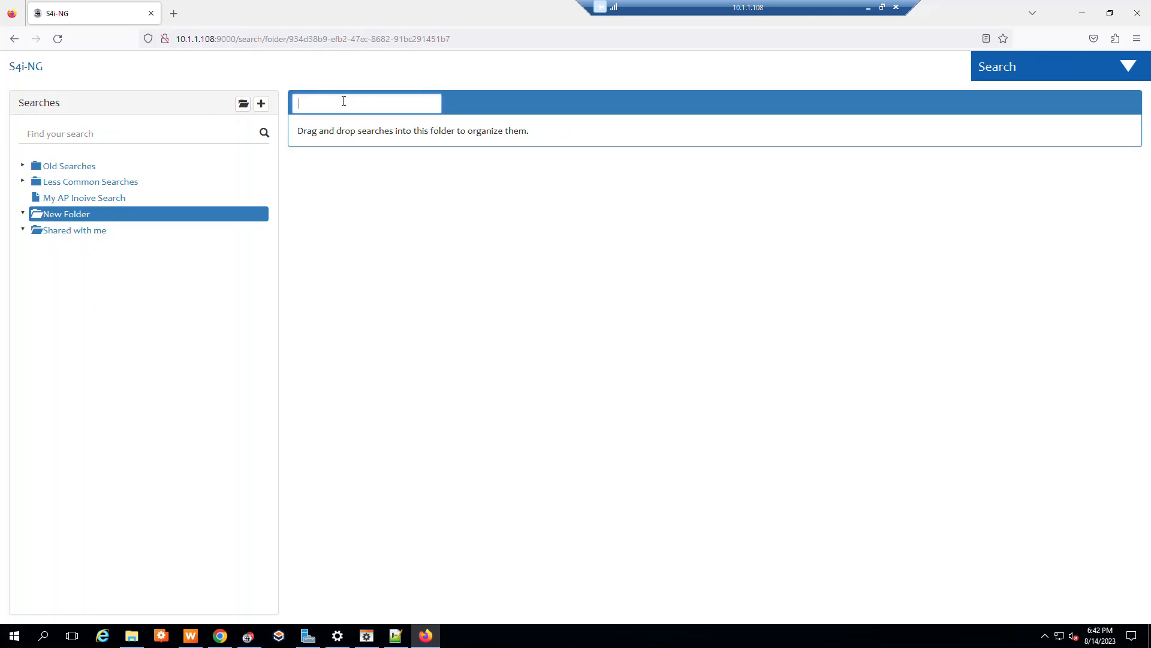
{"action": "type", "text": "My SEarches"}
{"action": "key", "text": "BackSpace"}
{"action": "type", "text": "e"}
{"action": "left_click", "coordinate": [392, 204]}
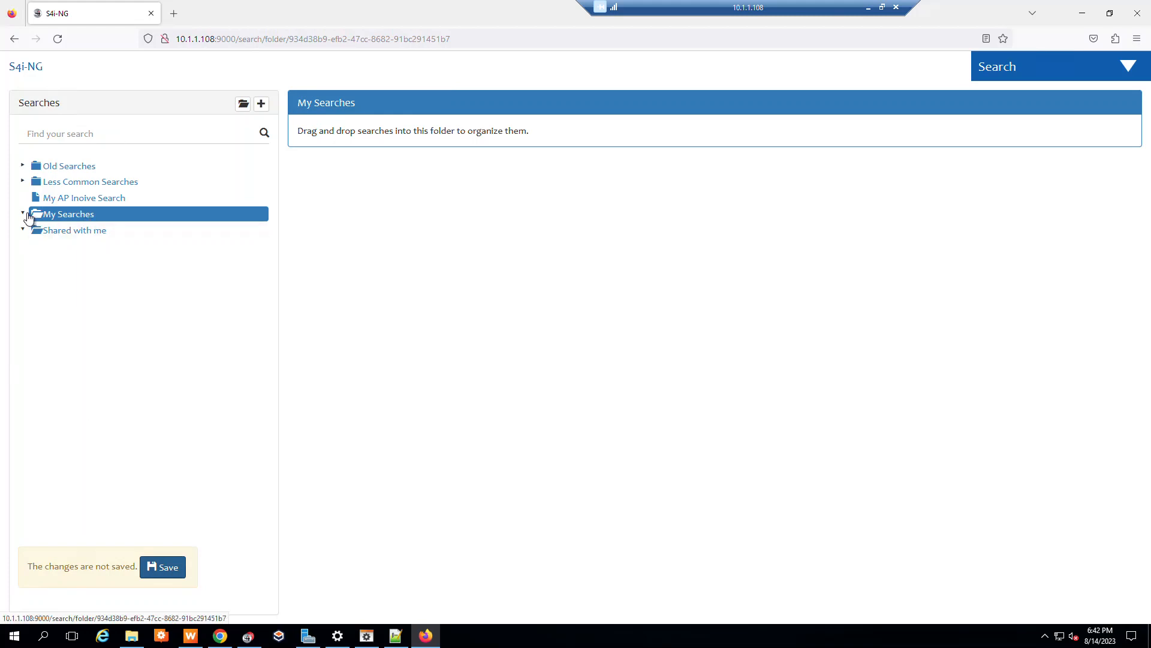
- Create a new search definition and add the Document Definition and Invoice # properties to it
{"action": "left_click", "coordinate": [261, 105]}
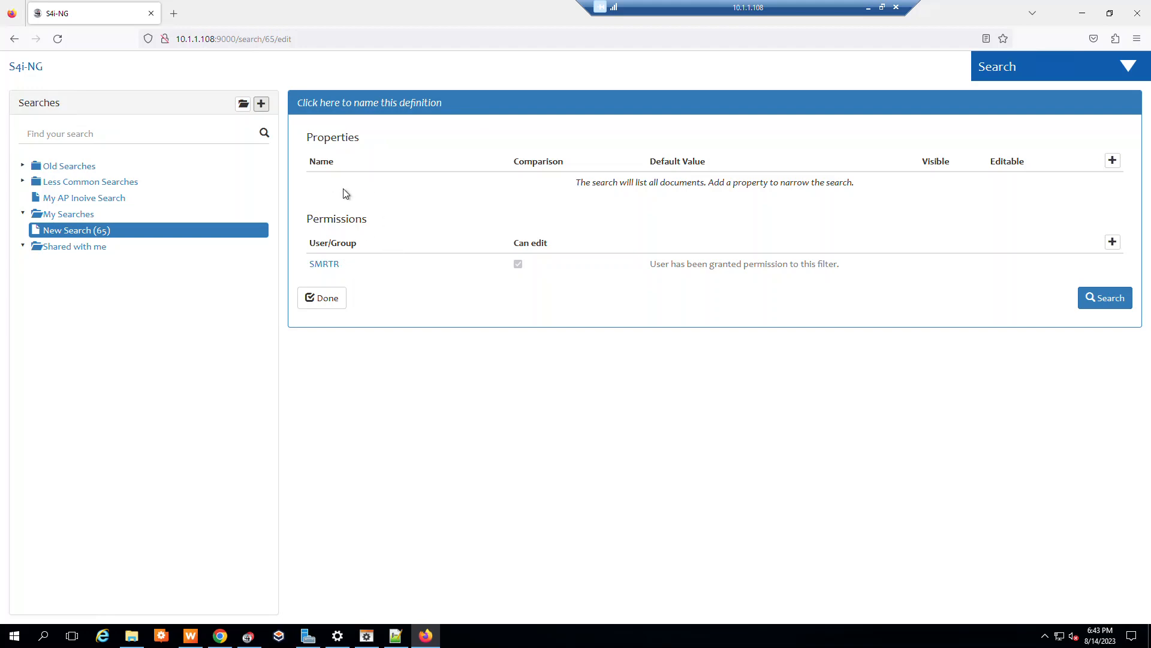
{"action": "left_click", "coordinate": [1112, 163]}
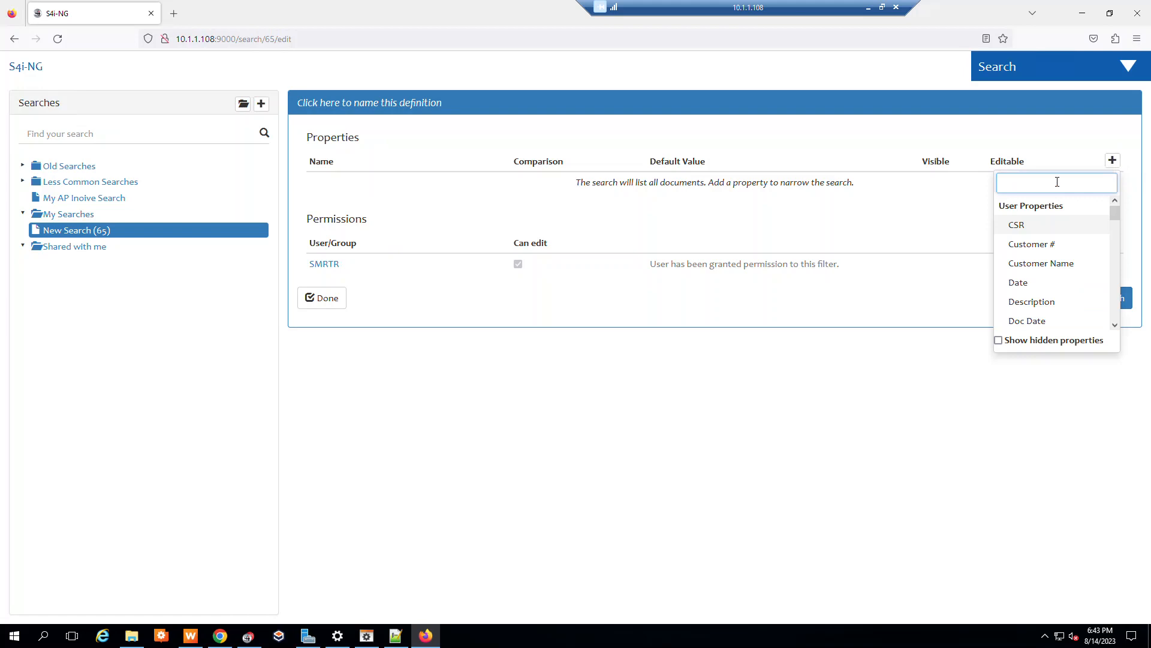
{"action": "type", "text": "document"}
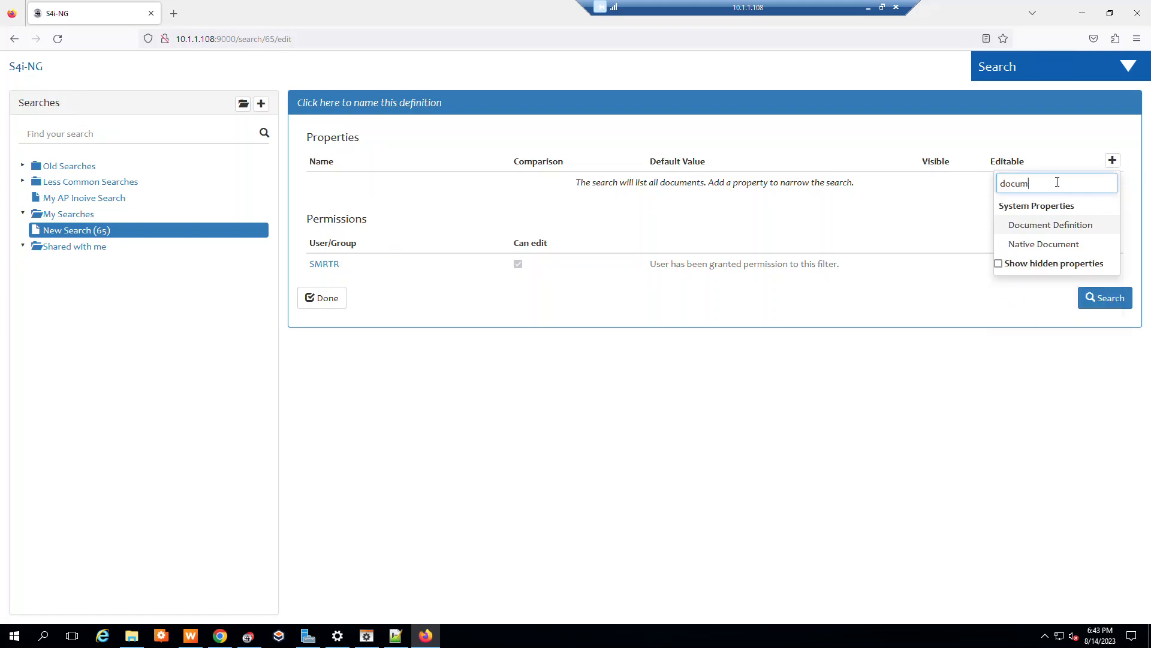
{"action": "left_click", "coordinate": [1069, 231]}
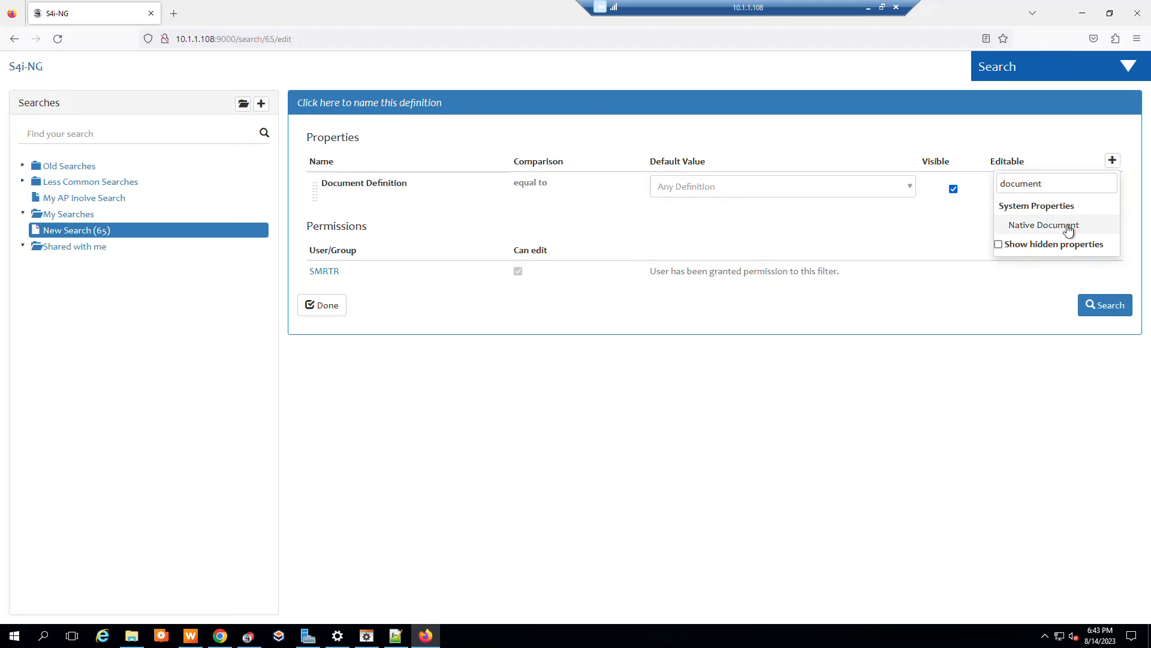
{"action": "left_click", "coordinate": [1042, 185]}
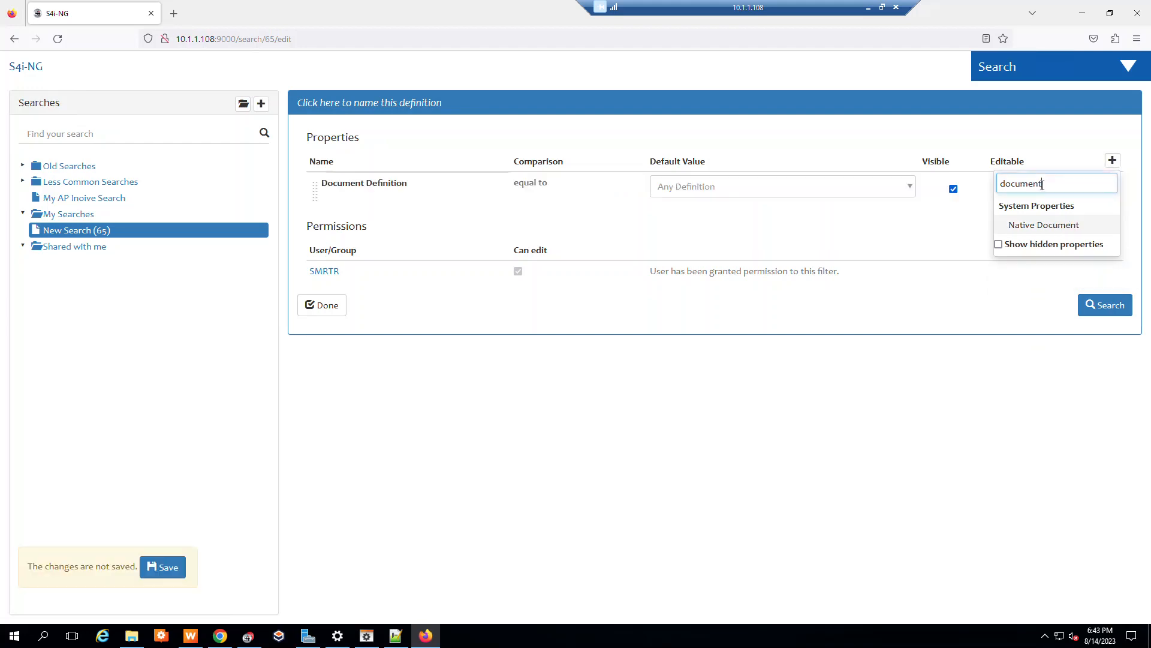
{"action": "left_click_drag", "start_coordinate": [1043, 185], "coordinate": [978, 181]}
{"action": "type", "text": "invoice"}
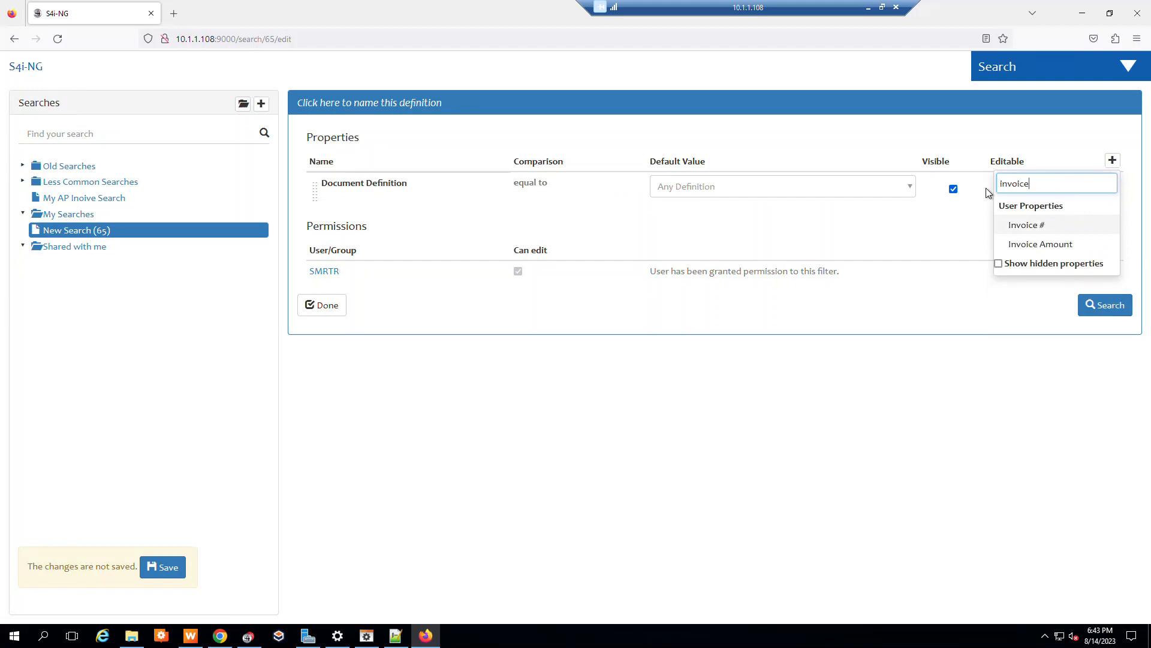
{"action": "left_click", "coordinate": [1030, 227]}
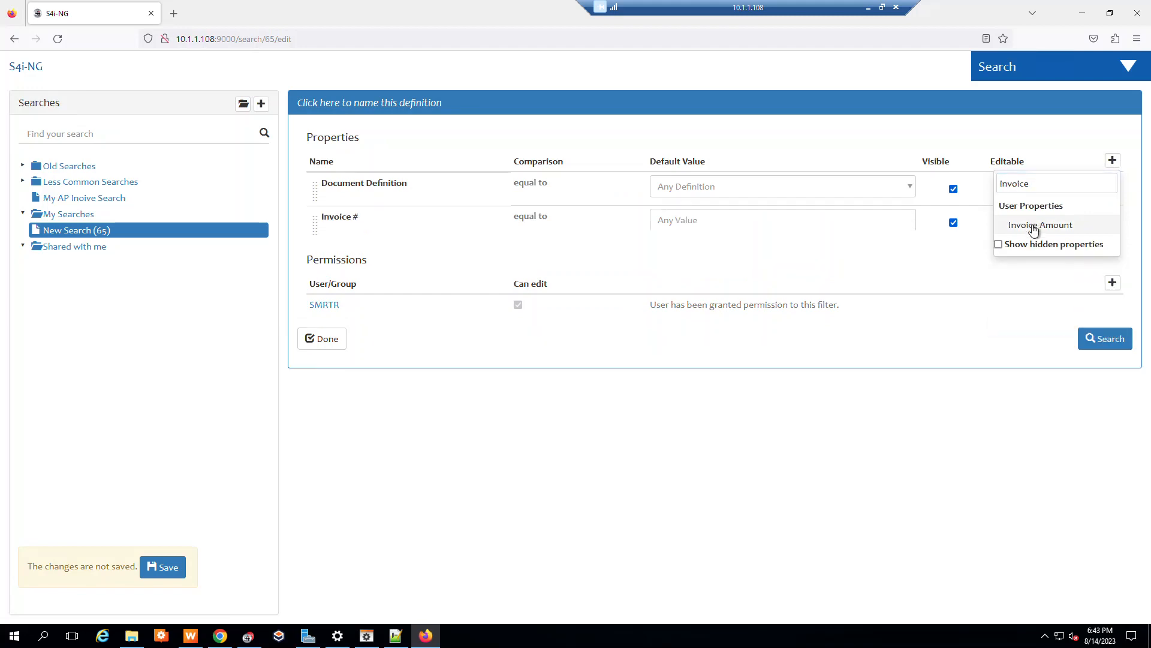
- Add the Vendor Number and Vendor Name properties to the new search definition
{"action": "left_click", "coordinate": [1017, 184]}
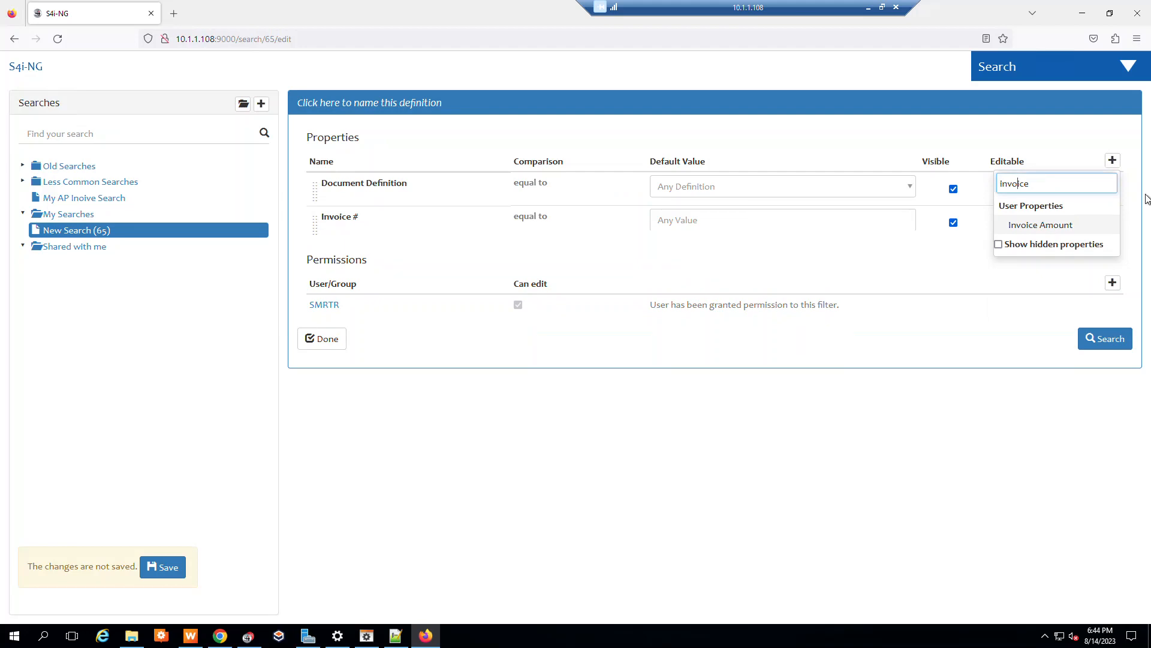
{"action": "double_click", "coordinate": [1052, 181]}
{"action": "type", "text": "vendor"}
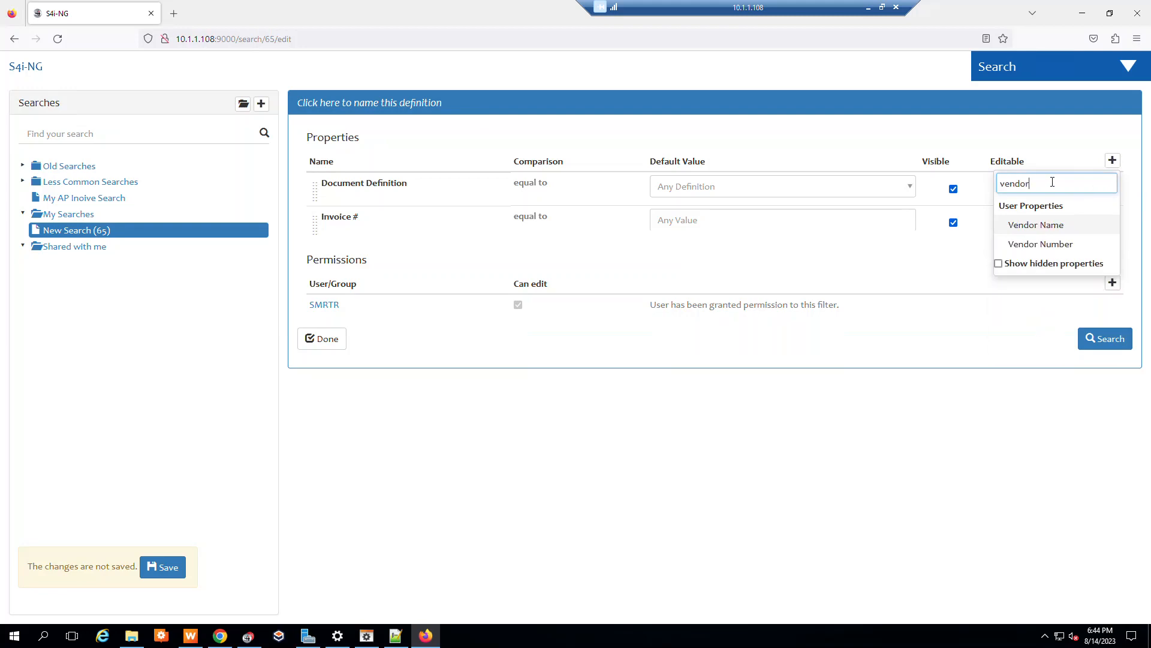
{"action": "left_click", "coordinate": [1054, 243]}
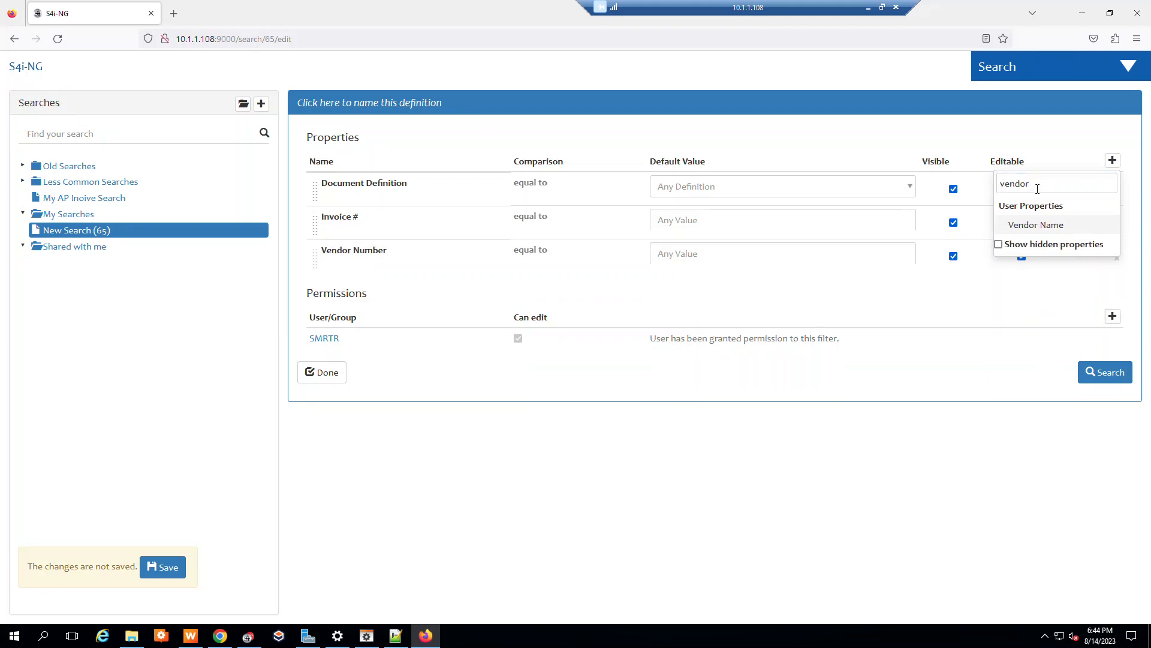
{"action": "left_click", "coordinate": [1041, 225]}
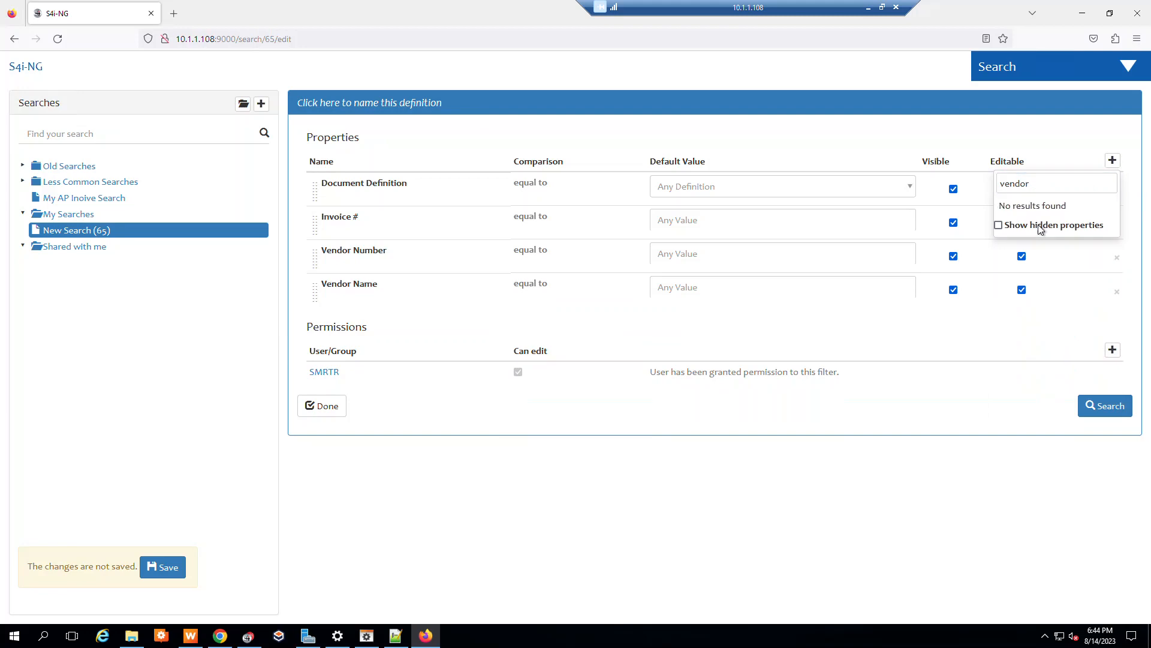
{"action": "left_click", "coordinate": [1035, 181]}
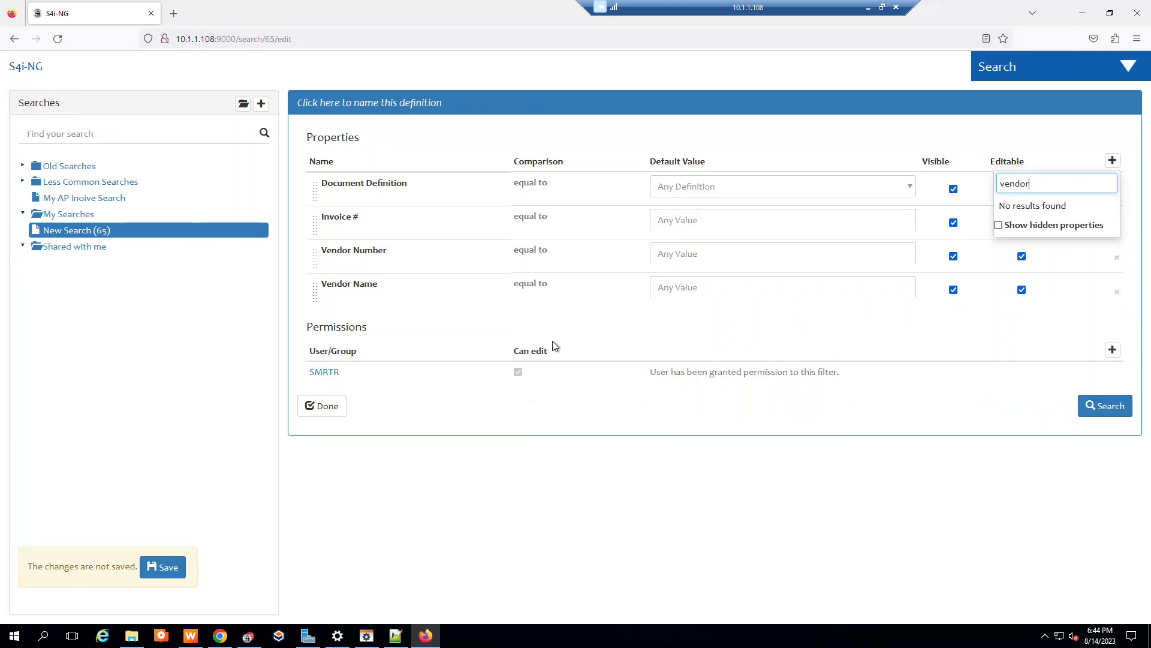
{"action": "left_click", "coordinate": [995, 332]}
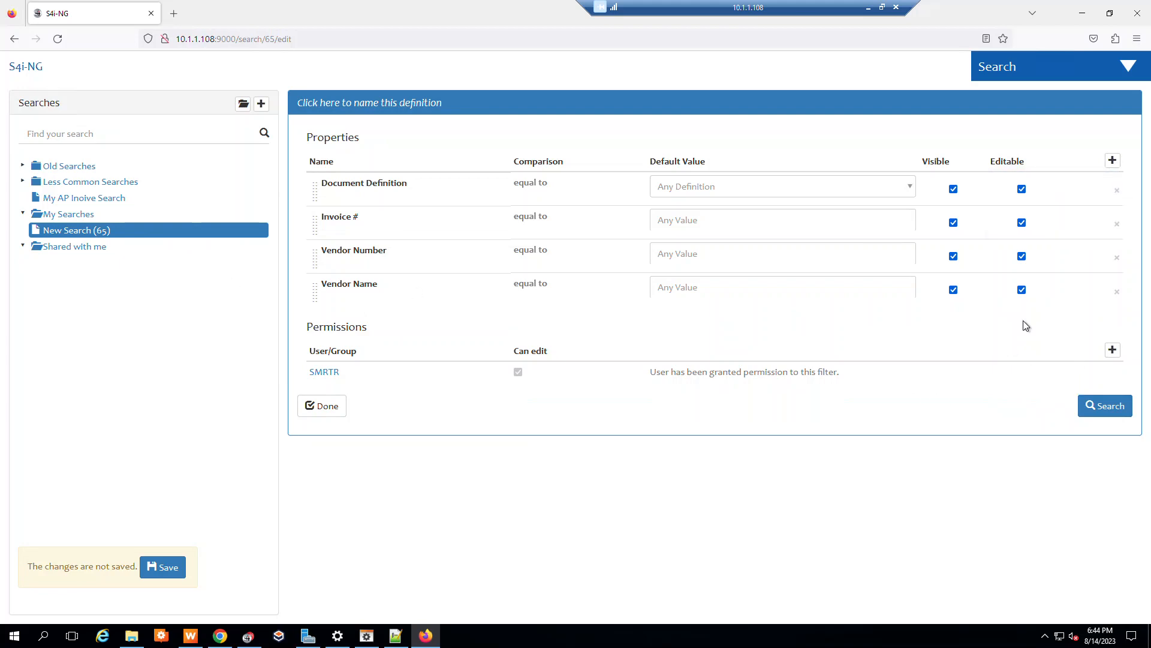
- Make the Document Definition property not visible and set its default value to Invoices - History
{"action": "left_click", "coordinate": [954, 190]}
{"action": "left_click", "coordinate": [688, 190]}
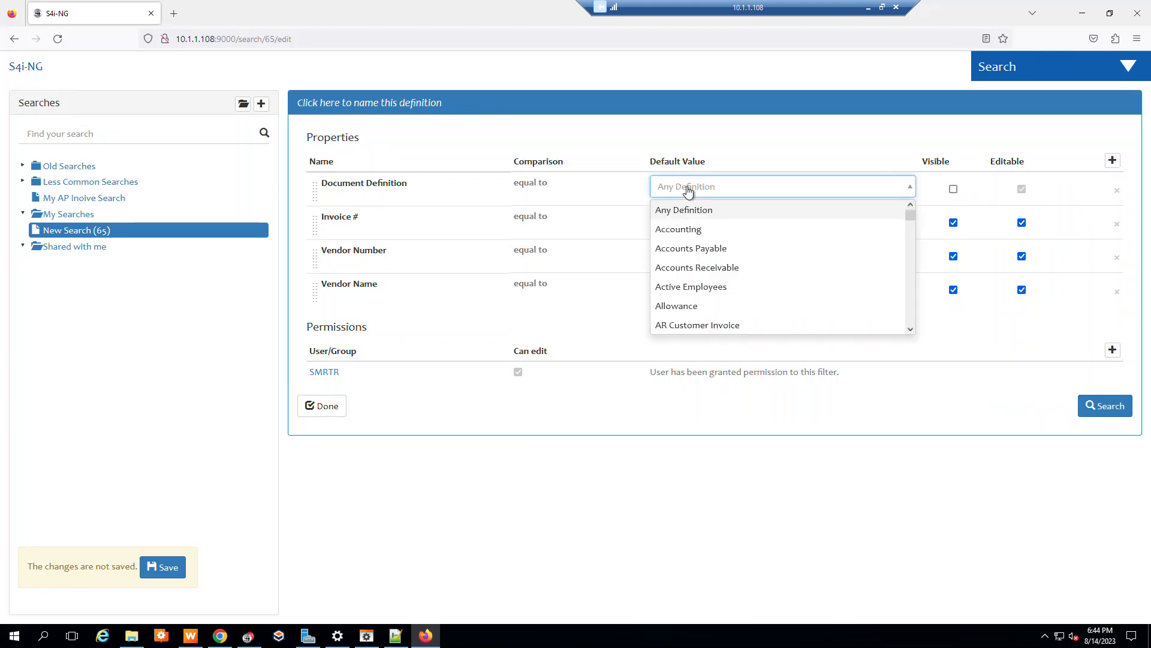
{"action": "key", "text": "i"}
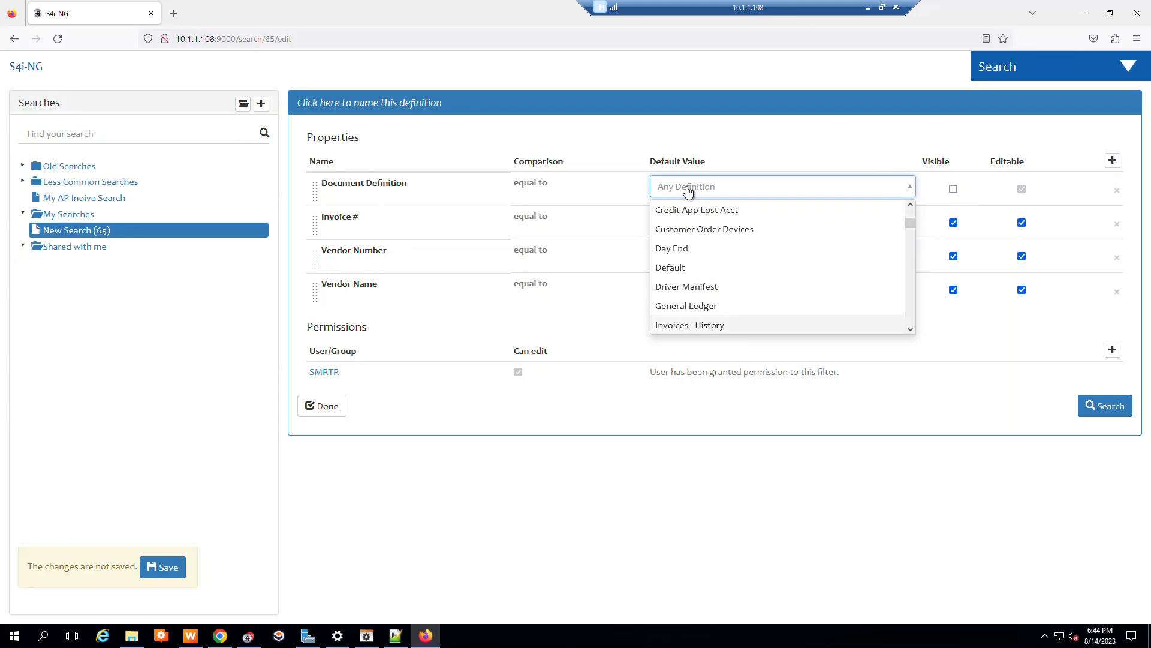
{"action": "left_click", "coordinate": [688, 189]}
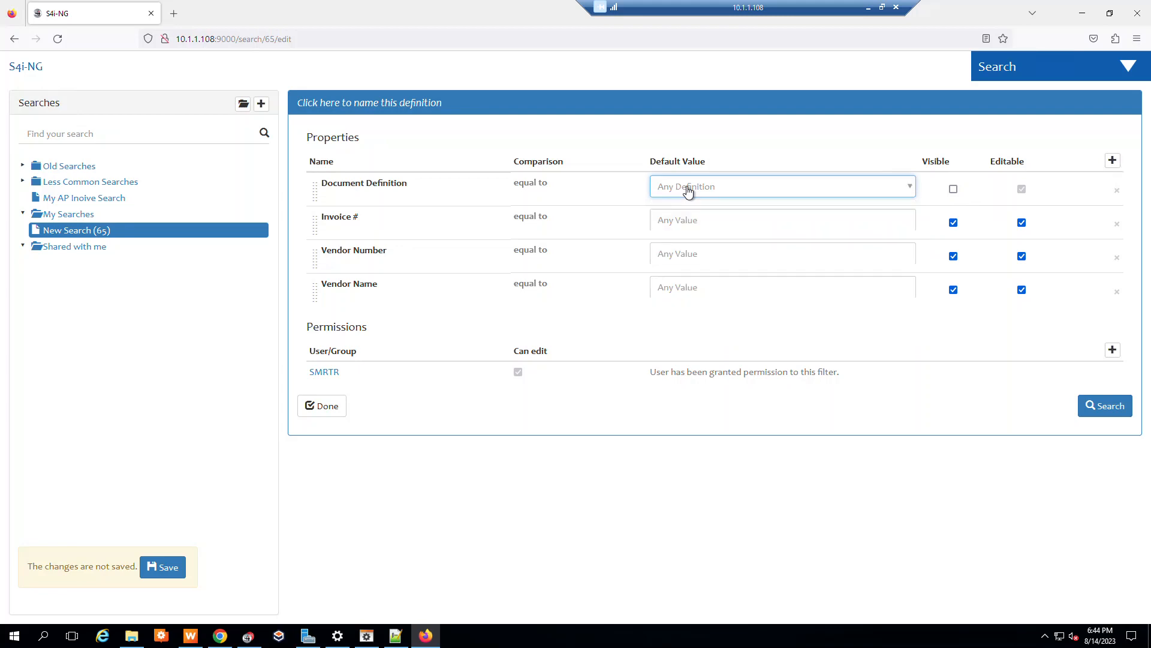
{"action": "left_click", "coordinate": [688, 190]}
{"action": "key", "text": "i"}
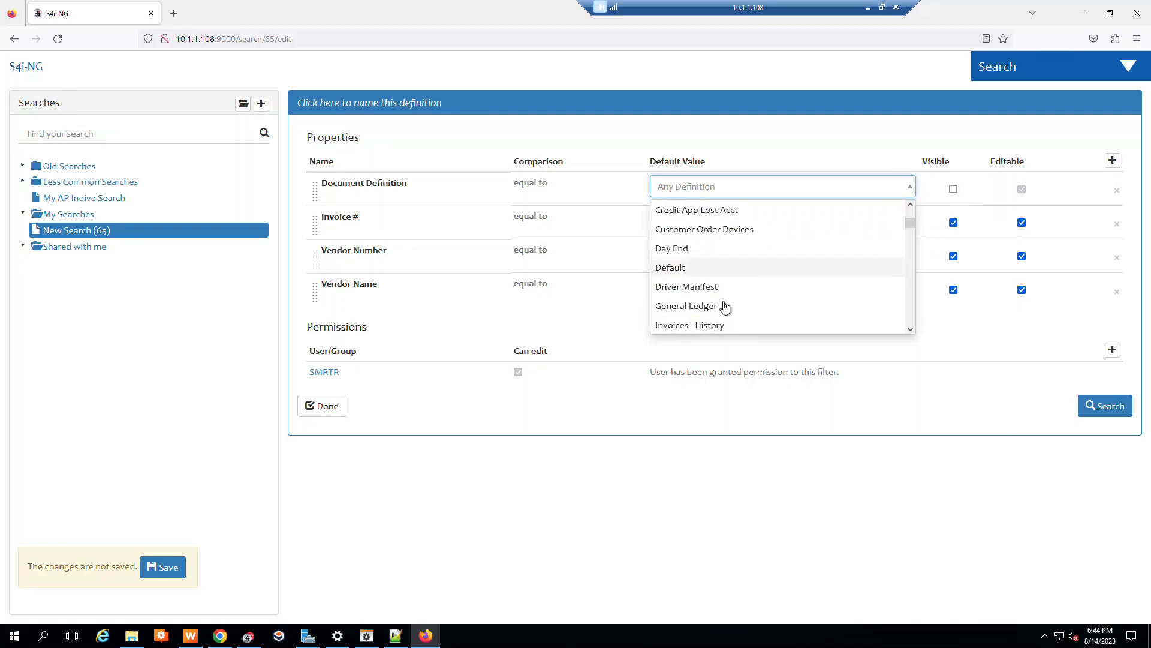
{"action": "left_click", "coordinate": [722, 326]}
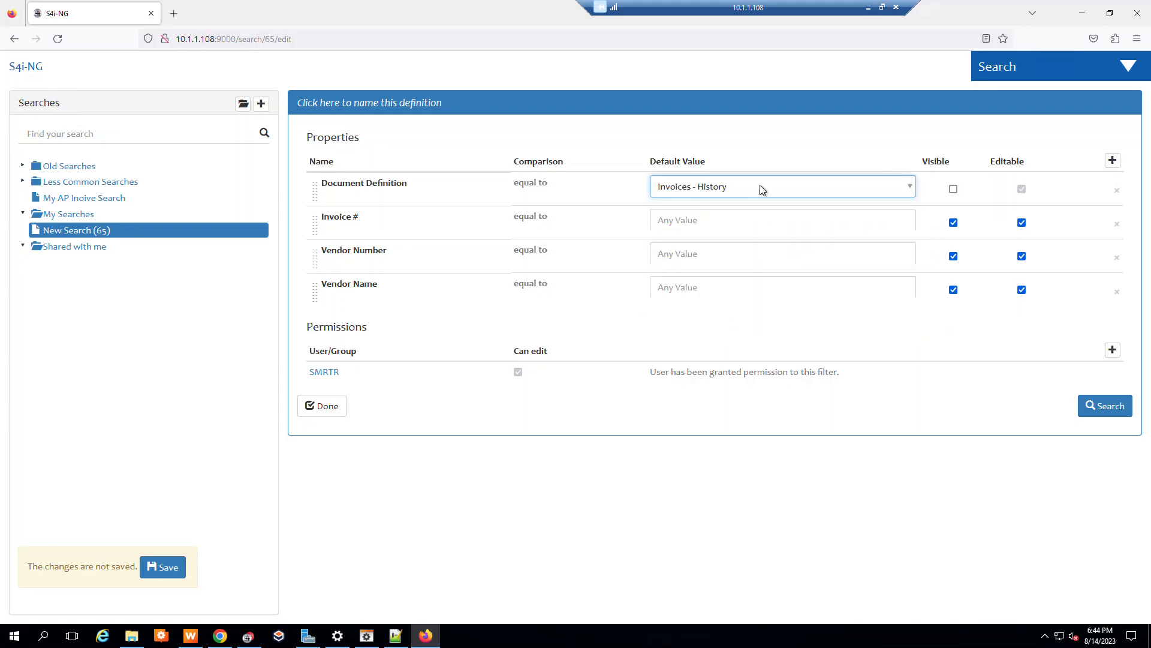
- Set the Document Definition comparison to in list and add Invoices - History - Unprocessed to its default values
{"action": "left_click", "coordinate": [531, 183]}
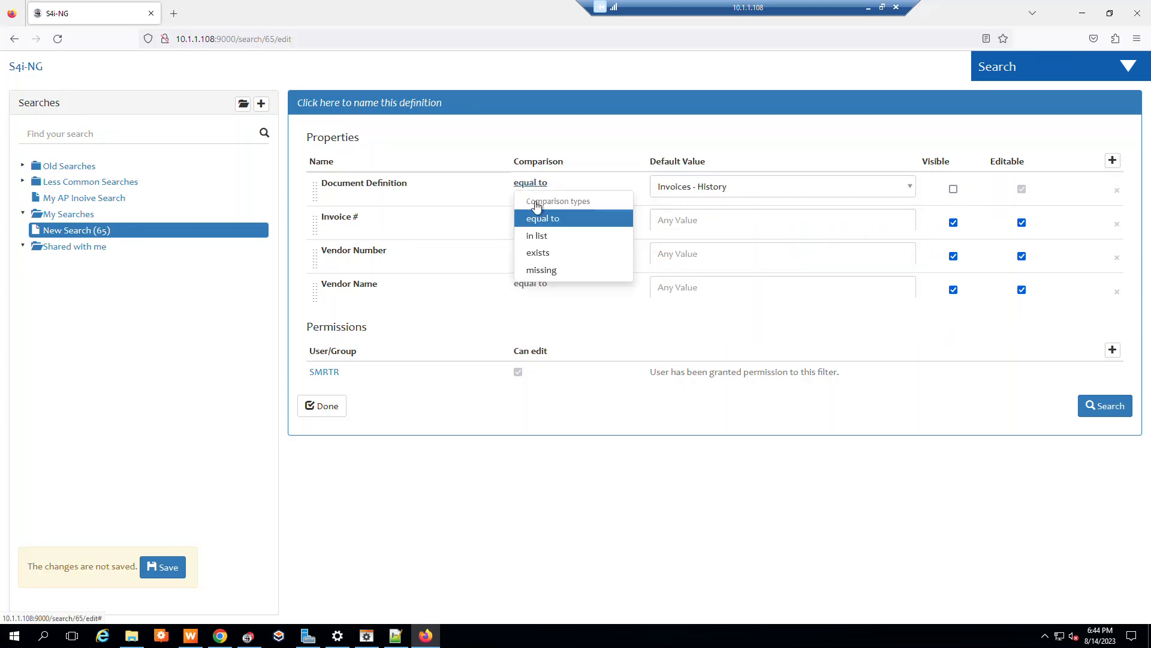
{"action": "left_click", "coordinate": [534, 237]}
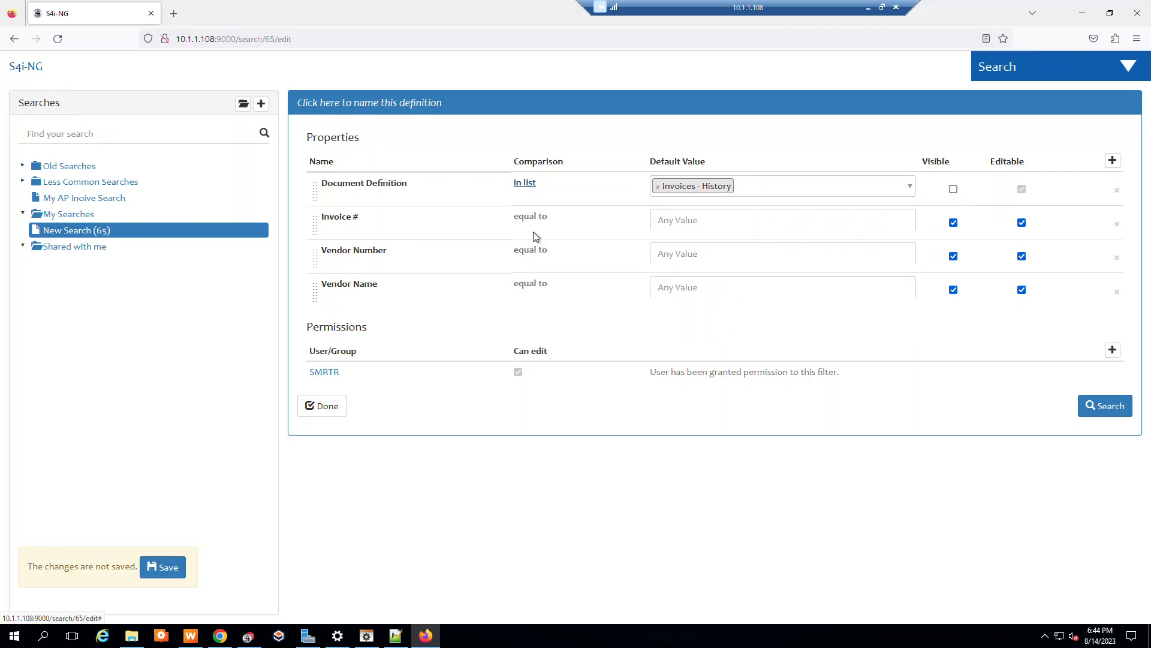
{"action": "left_click", "coordinate": [755, 189]}
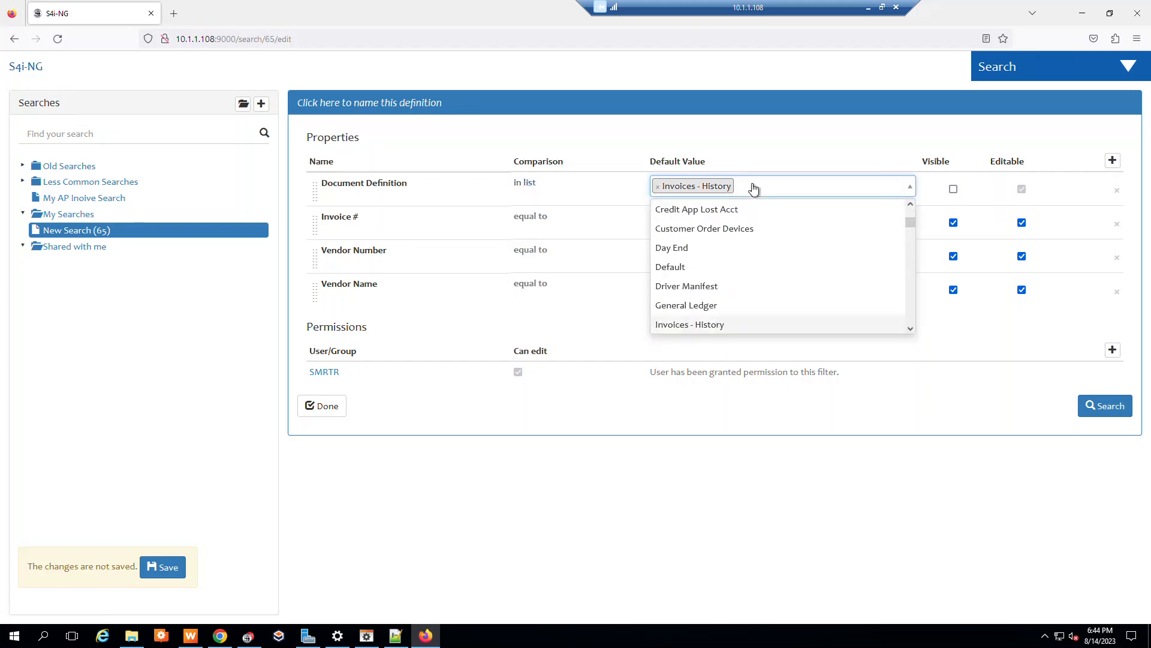
{"action": "left_click", "coordinate": [910, 328]}
{"action": "left_click", "coordinate": [727, 308]}
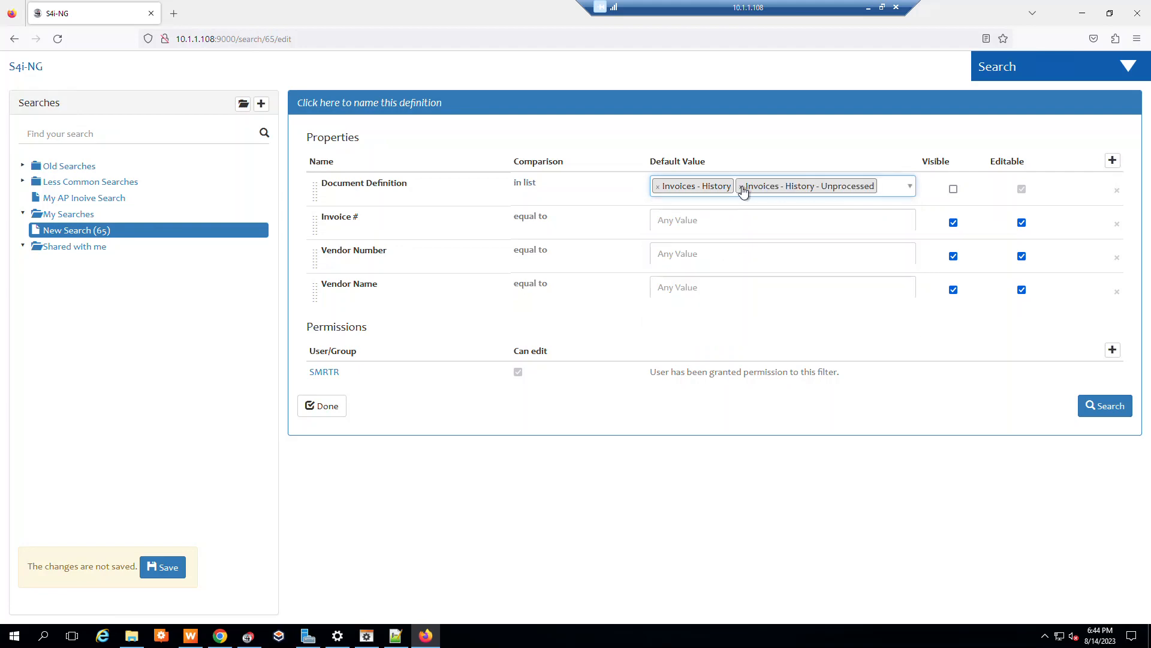
- Set the Invoice # comparison to starts with and name the search definition My AP Invoice Search
{"action": "left_click", "coordinate": [536, 218]}
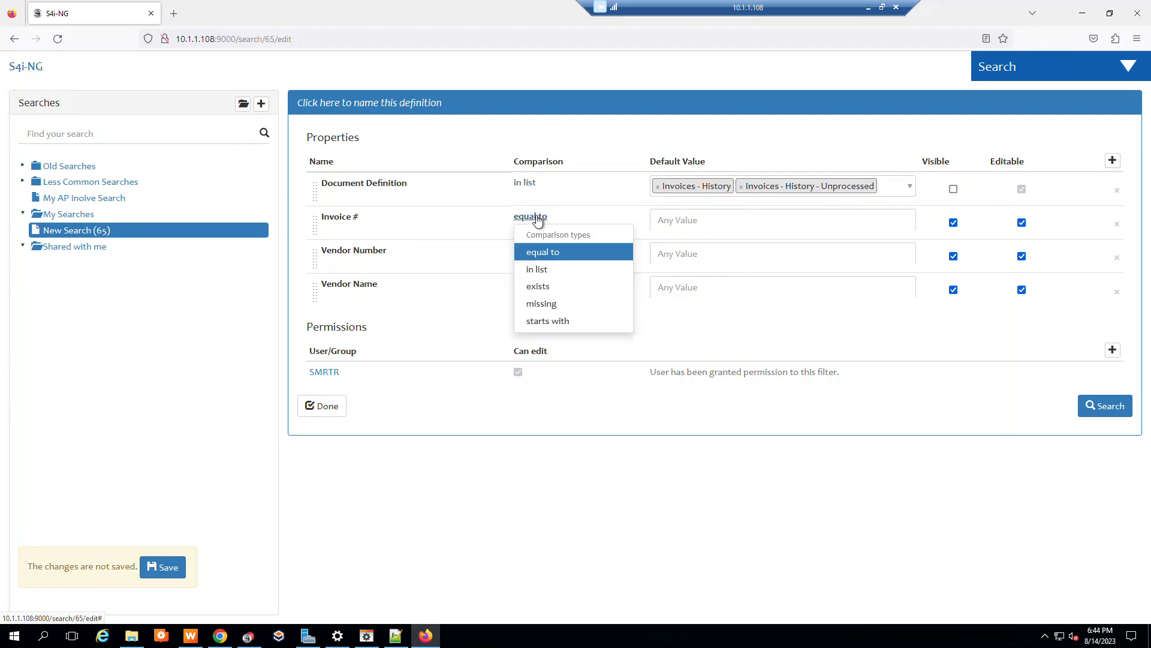
{"action": "left_click", "coordinate": [538, 327]}
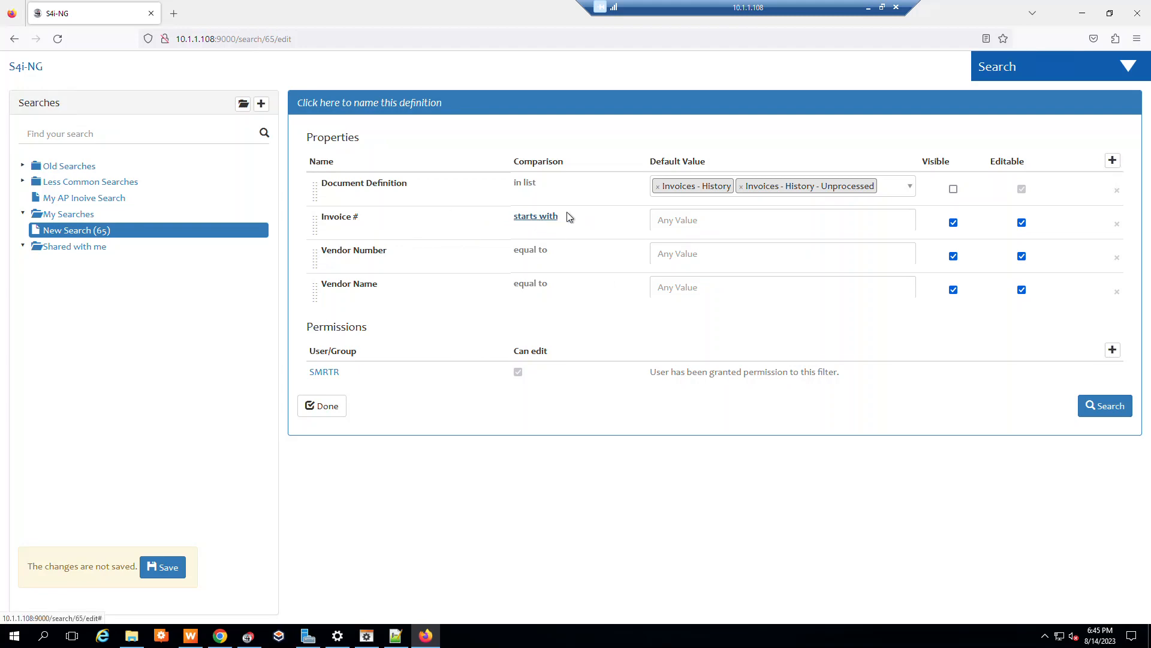
{"action": "left_click", "coordinate": [354, 100]}
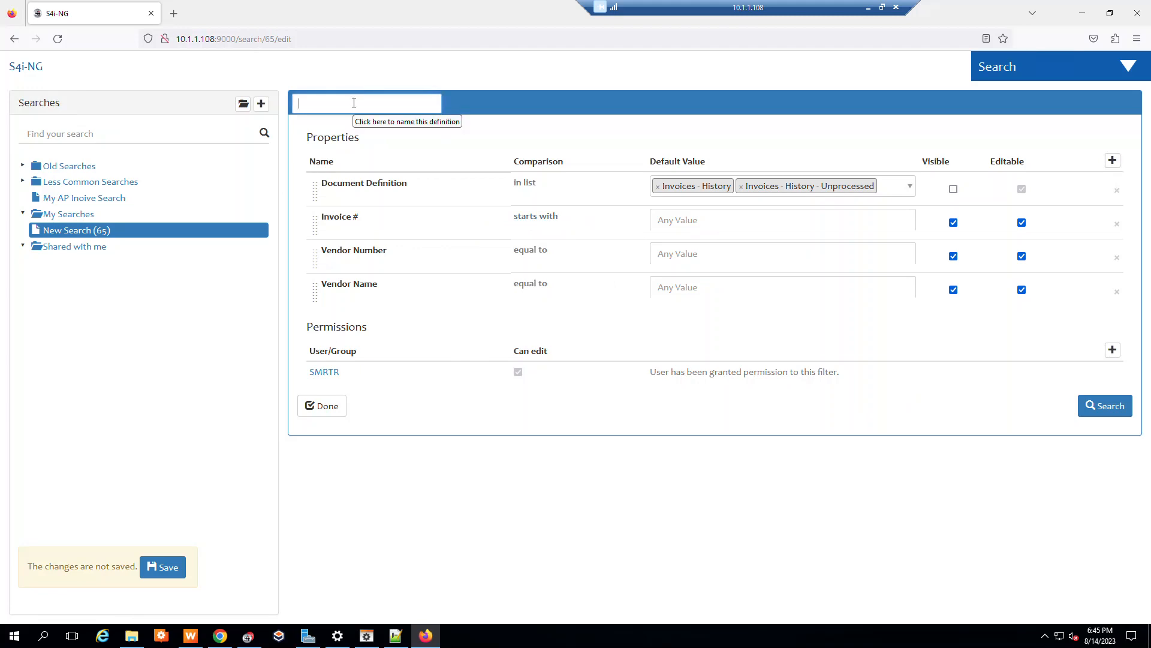
{"action": "type", "text": "My AP Invoice Search"}
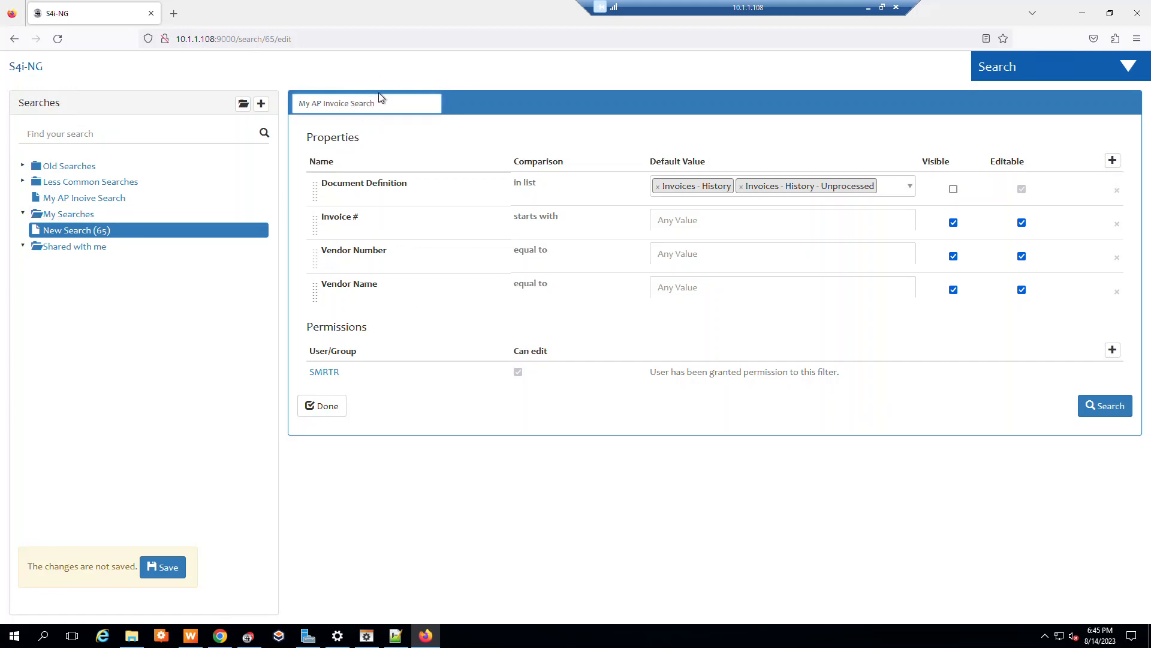
- Run the My AP Invoice Search, return from the results to the search, and save the changes
{"action": "left_click", "coordinate": [1095, 407]}
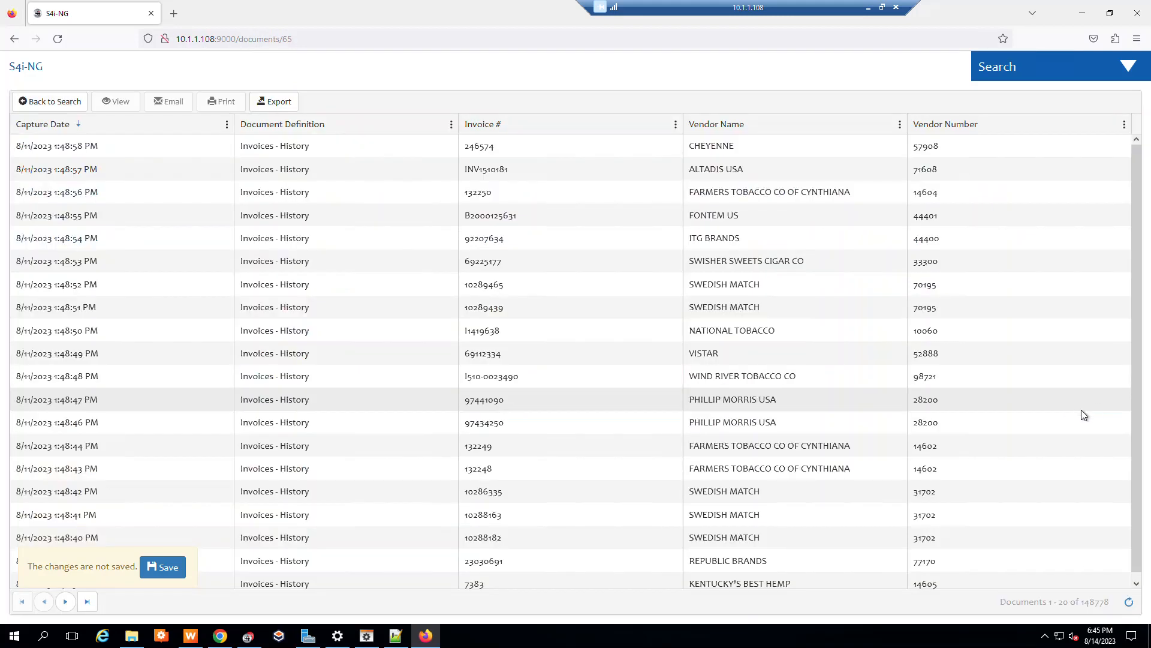
{"action": "left_click", "coordinate": [54, 103]}
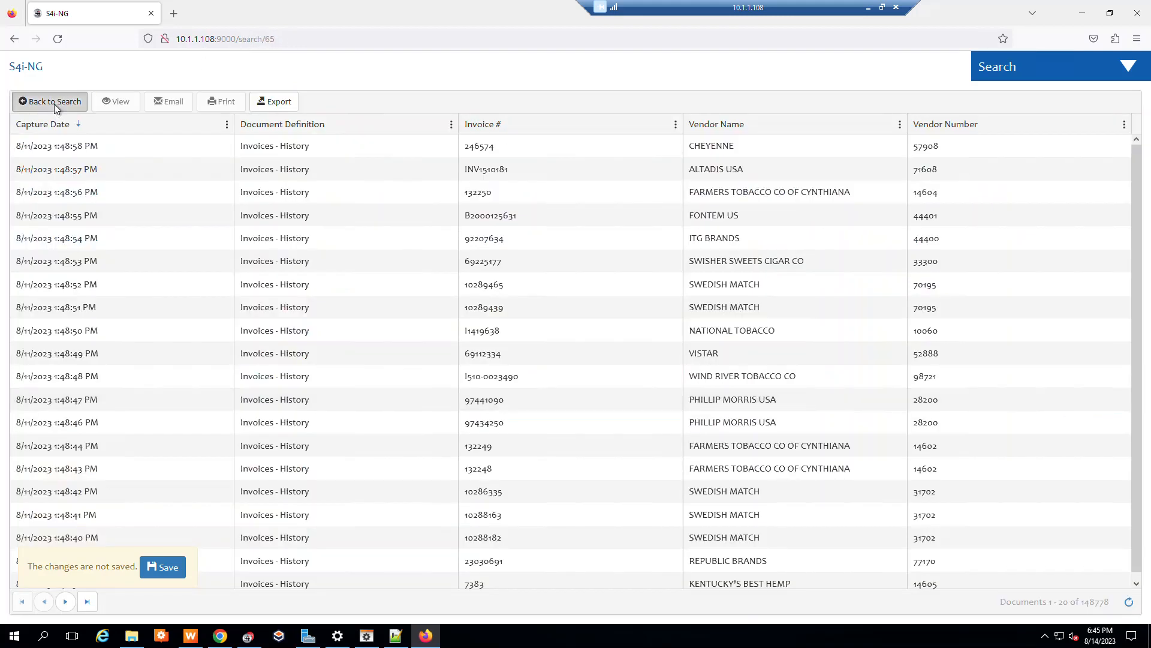
{"action": "left_click", "coordinate": [159, 570]}
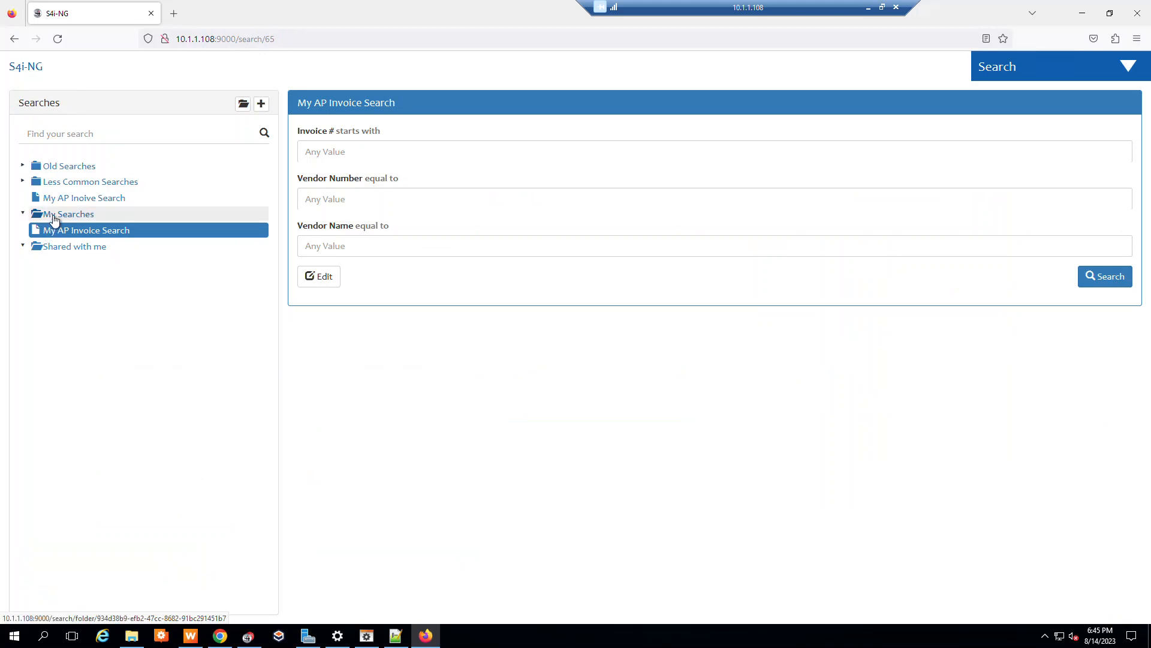
- Move the My Searches folder to the start of the searches list and place My AP Invoice Search inside it
{"action": "left_click_drag", "start_coordinate": [27, 216], "coordinate": [36, 163]}
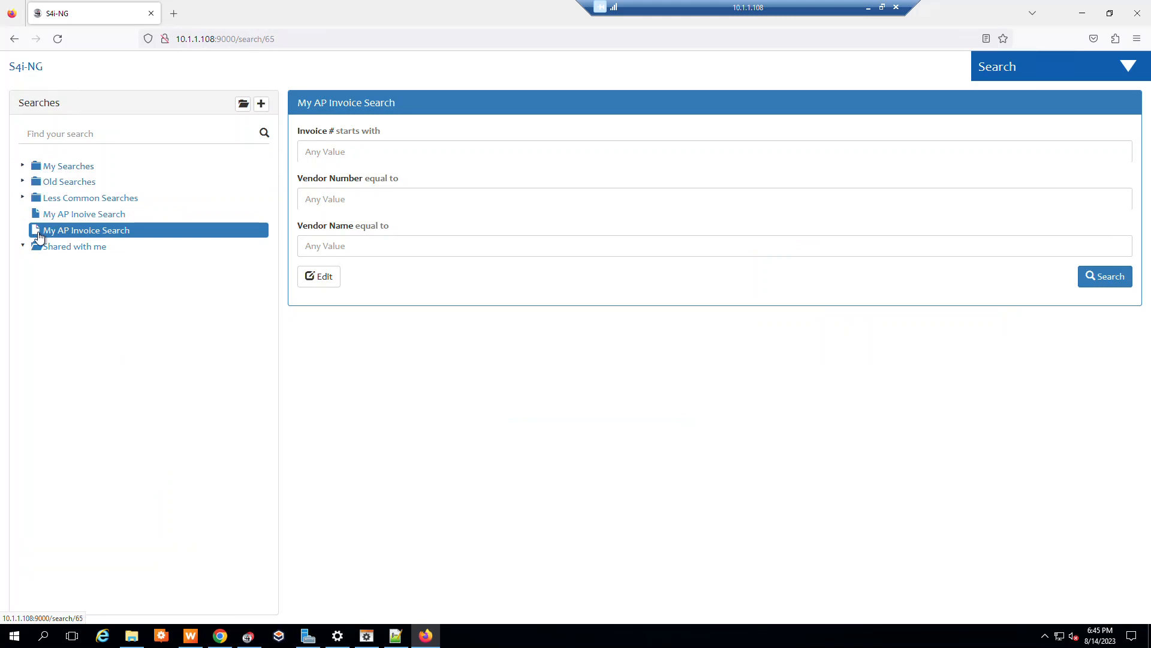
{"action": "left_click_drag", "start_coordinate": [38, 235], "coordinate": [37, 174]}
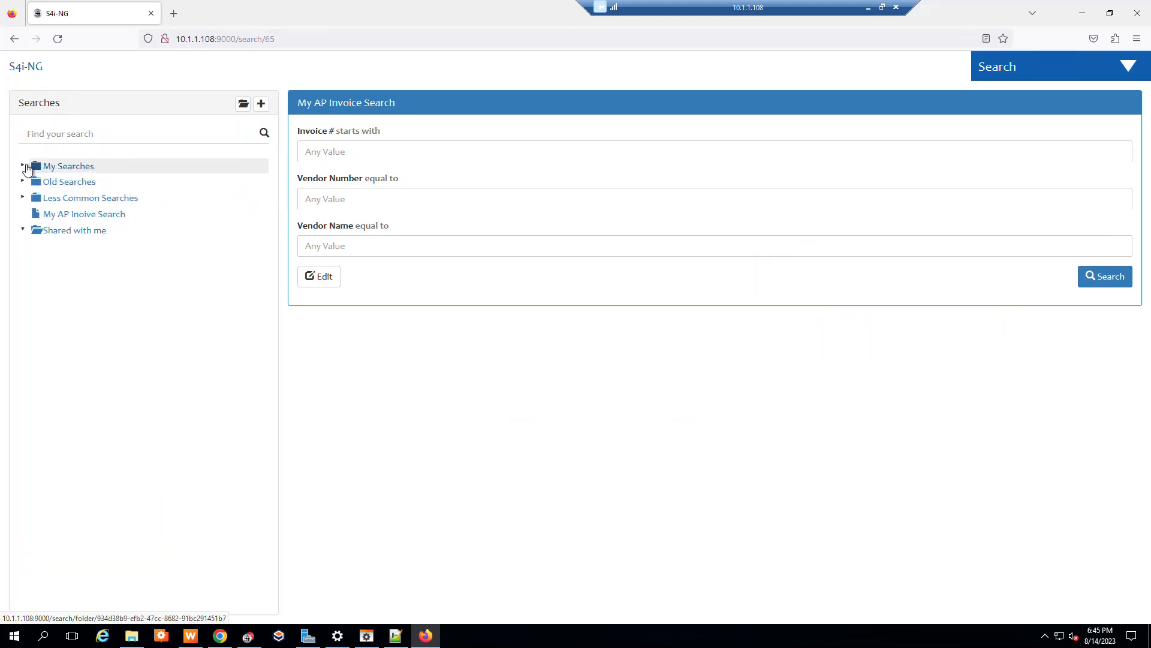
{"action": "left_click", "coordinate": [22, 165]}
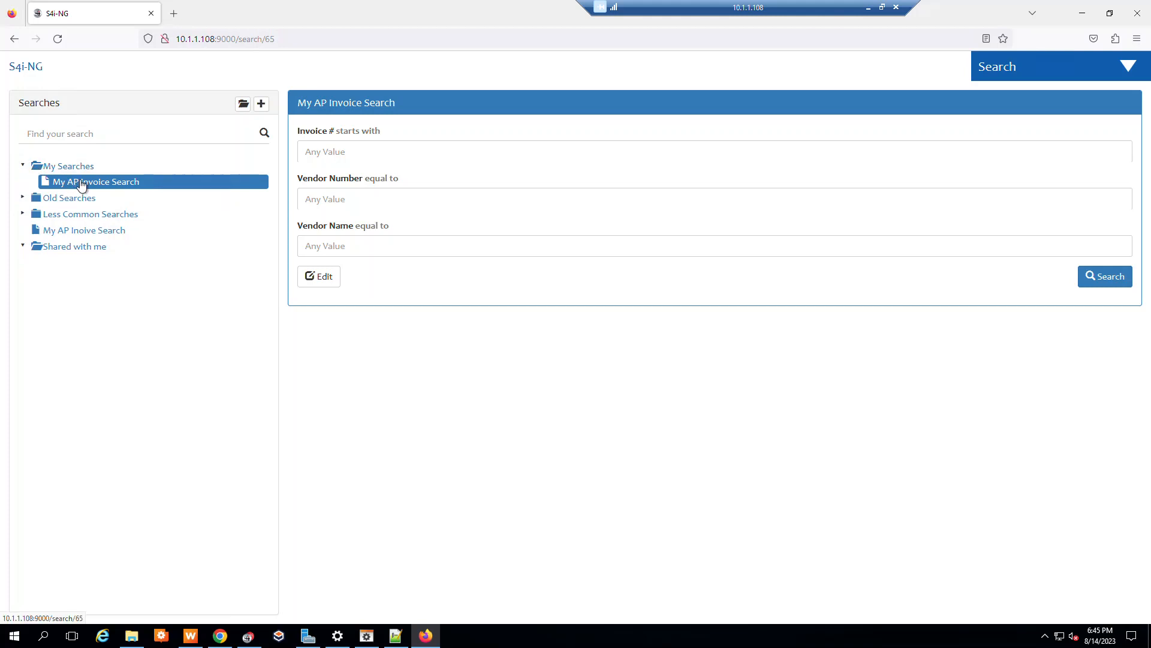
- Create a new search named My AP Invoice by PO and add the PO # property to its definition
{"action": "left_click", "coordinate": [262, 105]}
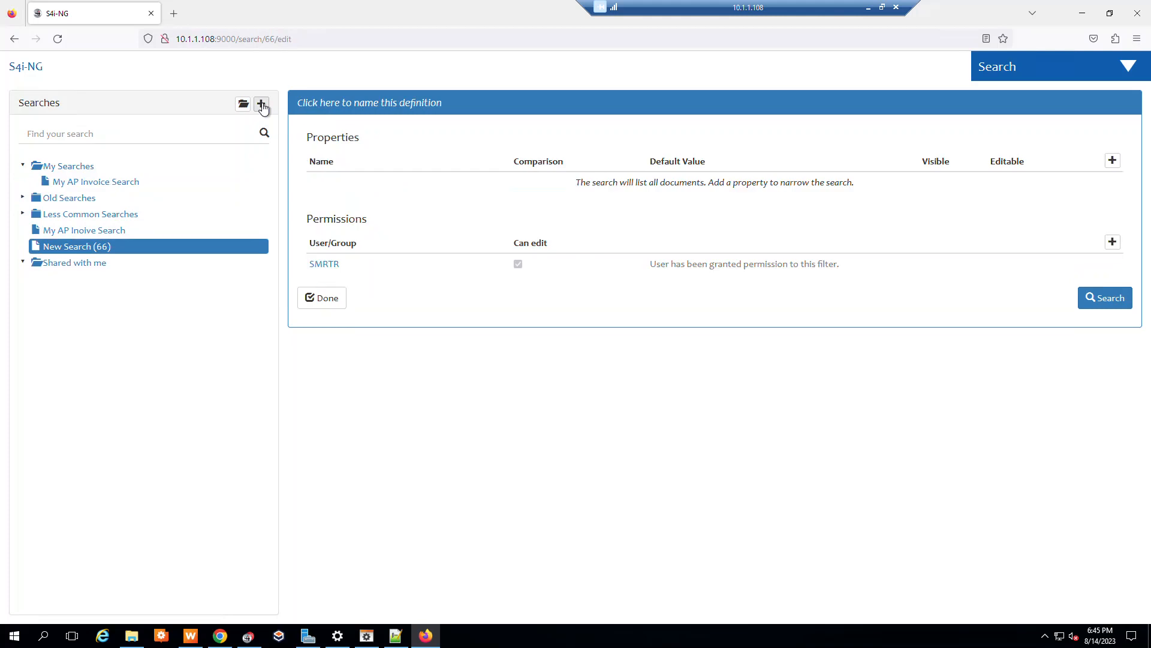
{"action": "left_click", "coordinate": [360, 108]}
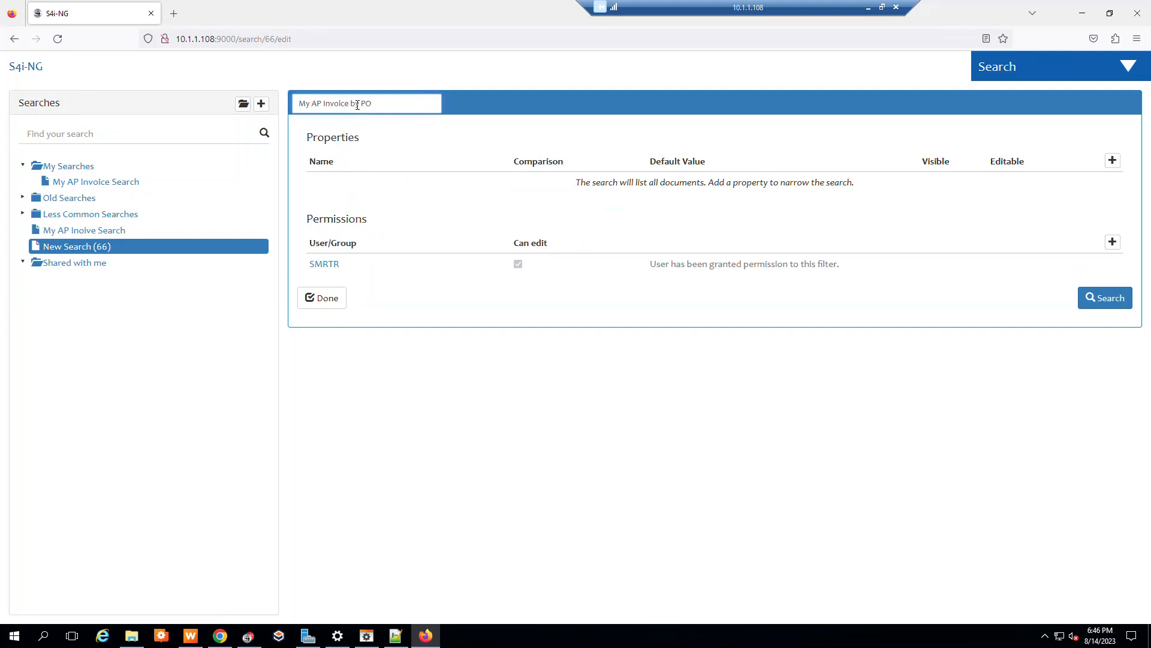
{"action": "left_click", "coordinate": [1112, 161]}
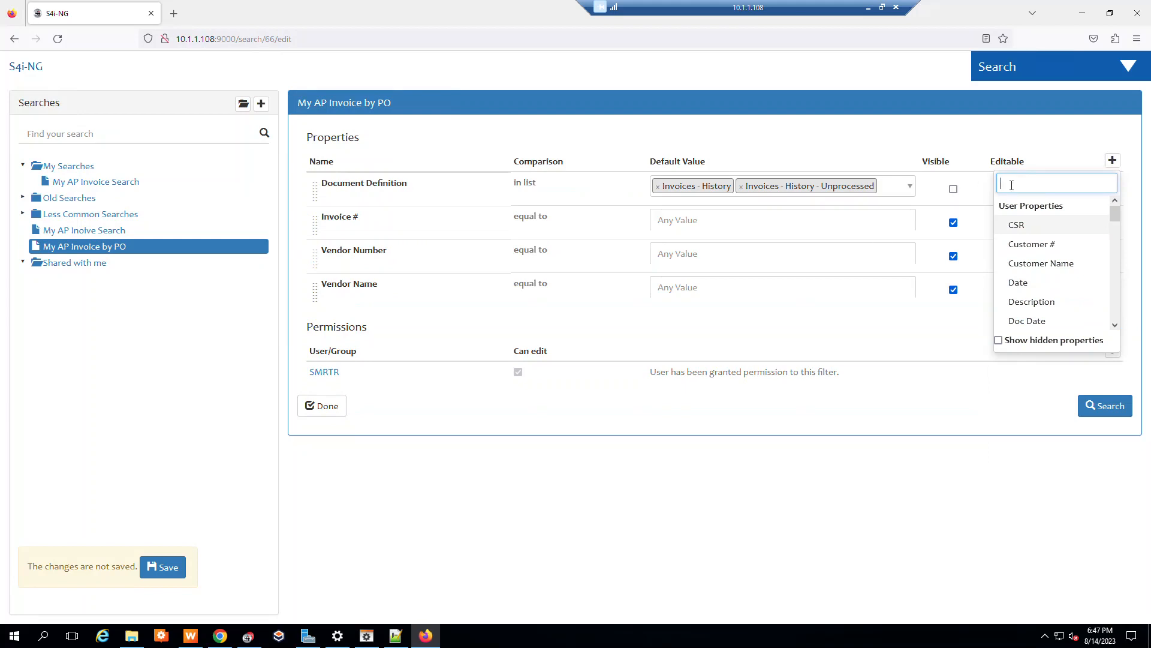
{"action": "type", "text": "po"}
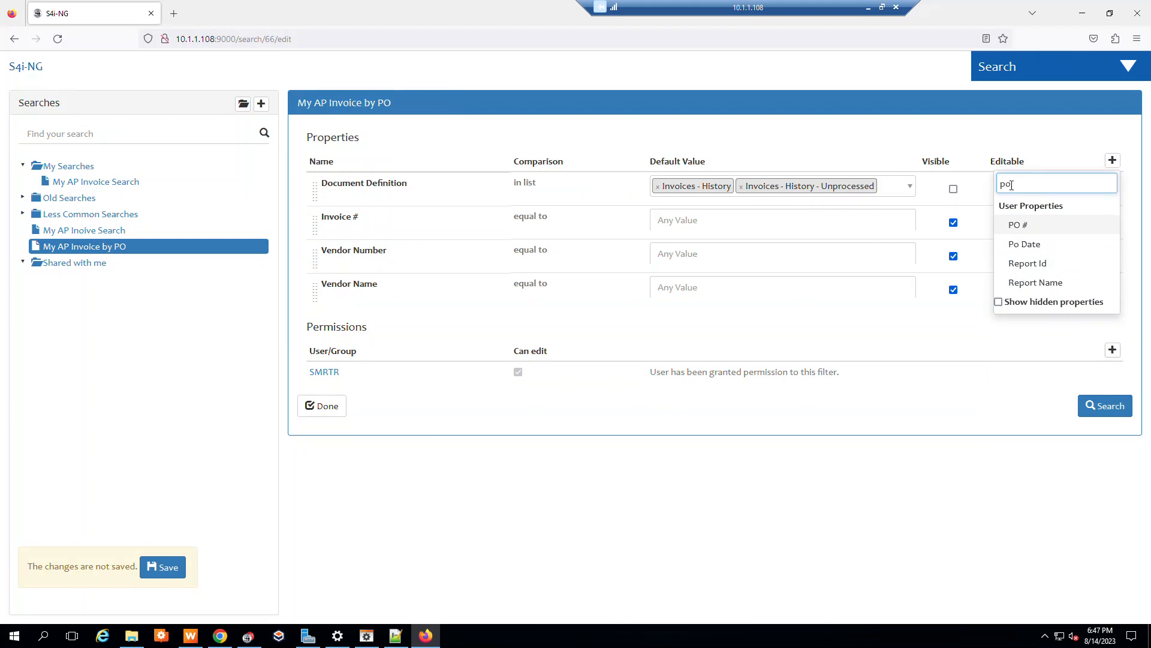
{"action": "left_click", "coordinate": [1032, 229]}
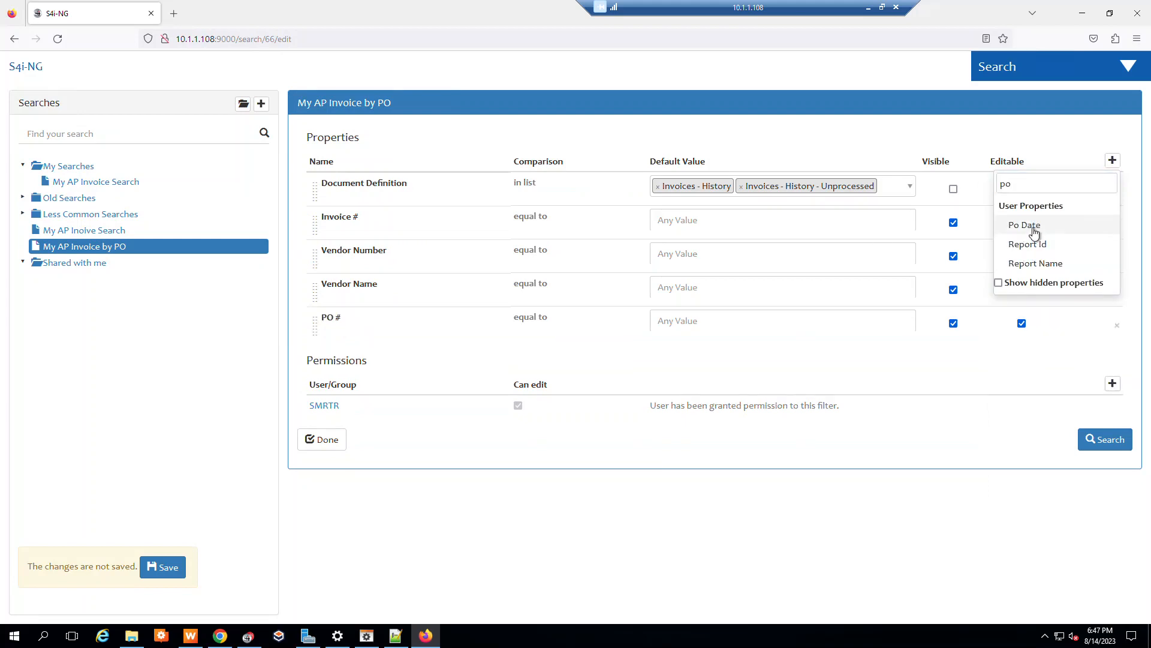
{"action": "left_click", "coordinate": [999, 356]}
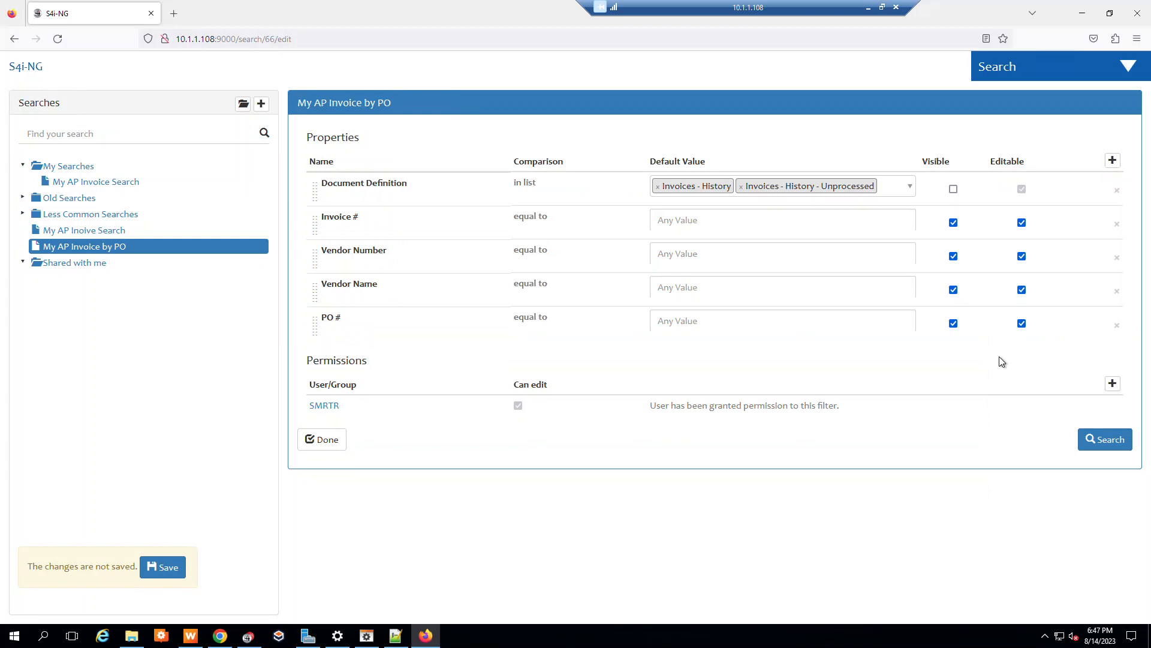
- Set the Invoice # comparison to starts with and review the comparison types offered for PO #
{"action": "left_click", "coordinate": [530, 218]}
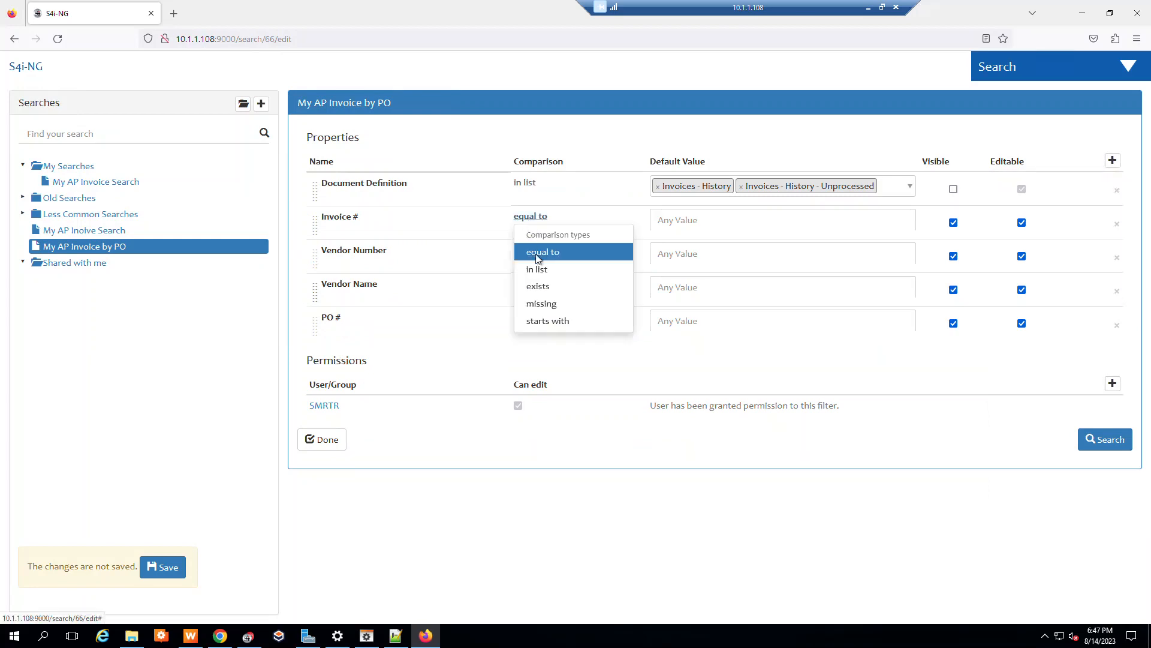
{"action": "left_click", "coordinate": [545, 321]}
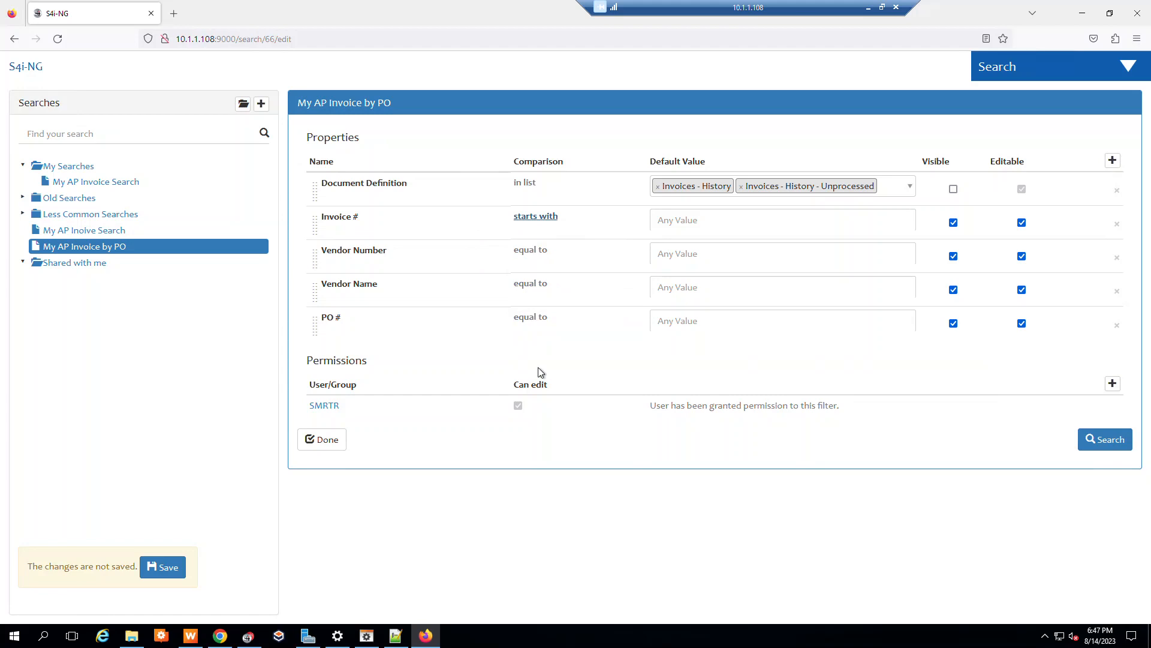
{"action": "left_click", "coordinate": [536, 327]}
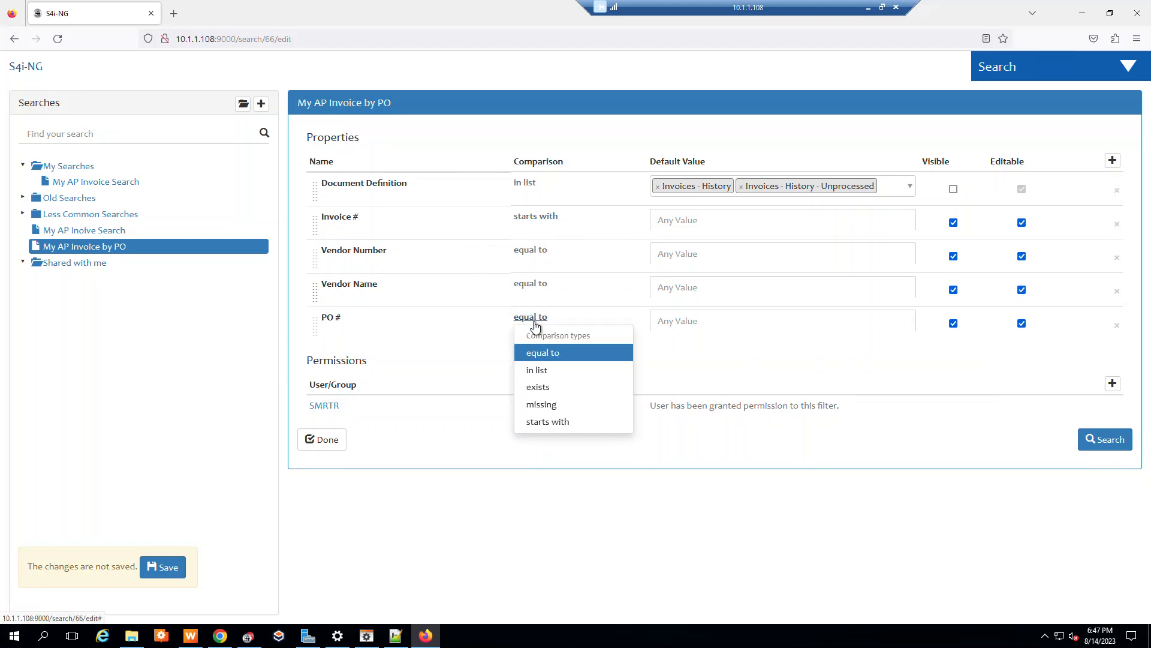
{"action": "left_click", "coordinate": [461, 348]}
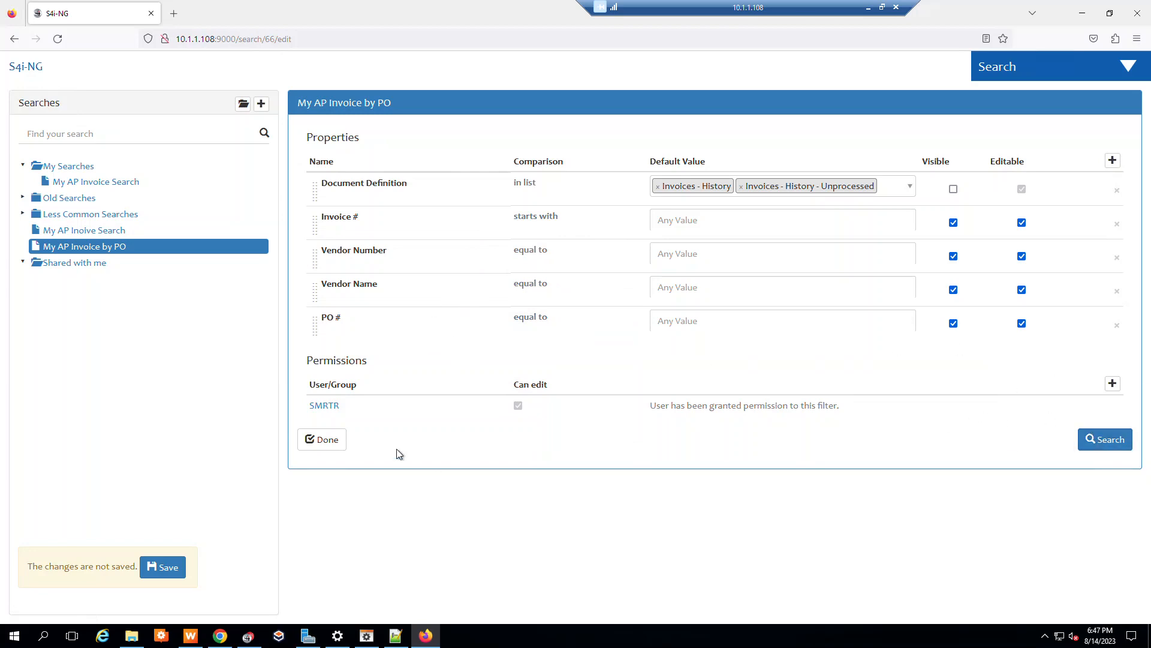
- Finish editing and save My AP Invoice by PO, placing it inside the My Searches folder after My AP Invoice Search
{"action": "left_click", "coordinate": [310, 443]}
{"action": "left_click", "coordinate": [163, 567]}
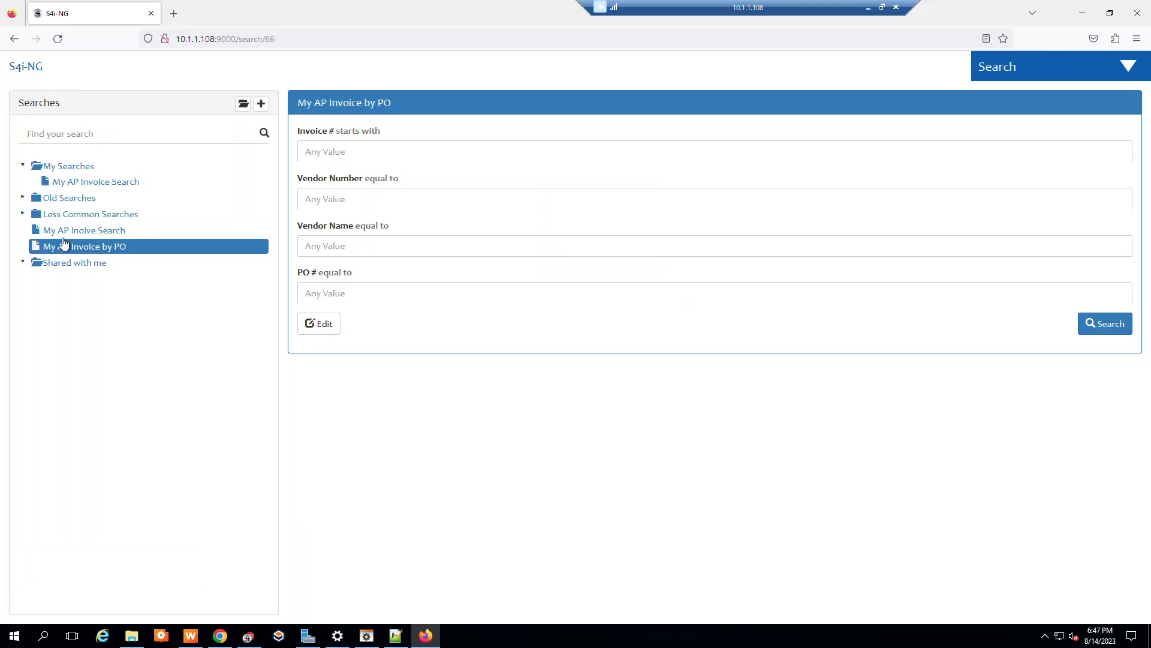
{"action": "left_click_drag", "start_coordinate": [64, 248], "coordinate": [80, 192]}
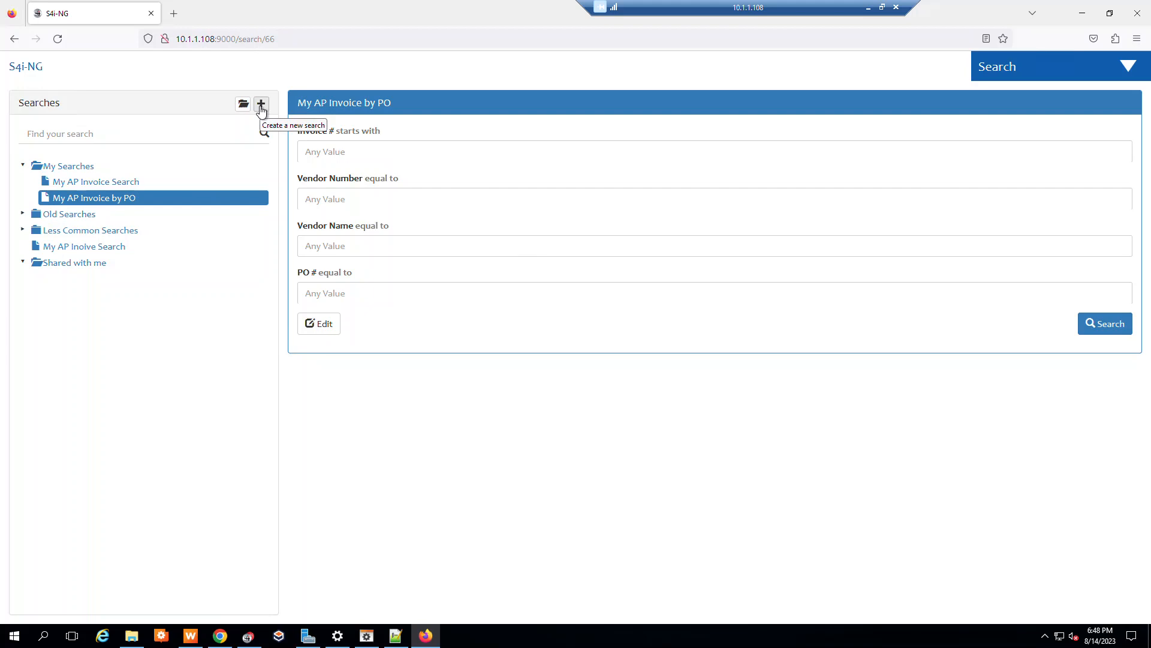
- Examine the contents of the Less Common Searches and Old Searches folders, including the existing Purchase Orders search
{"action": "left_click", "coordinate": [22, 229]}
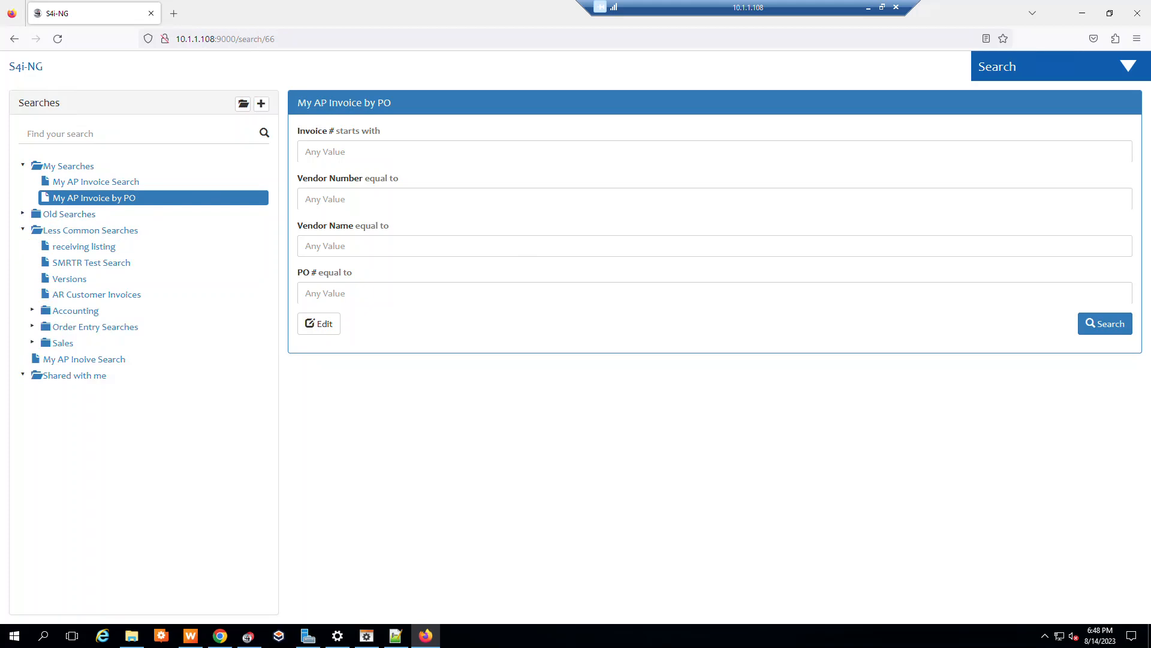
{"action": "left_click", "coordinate": [23, 230]}
{"action": "left_click", "coordinate": [23, 213]}
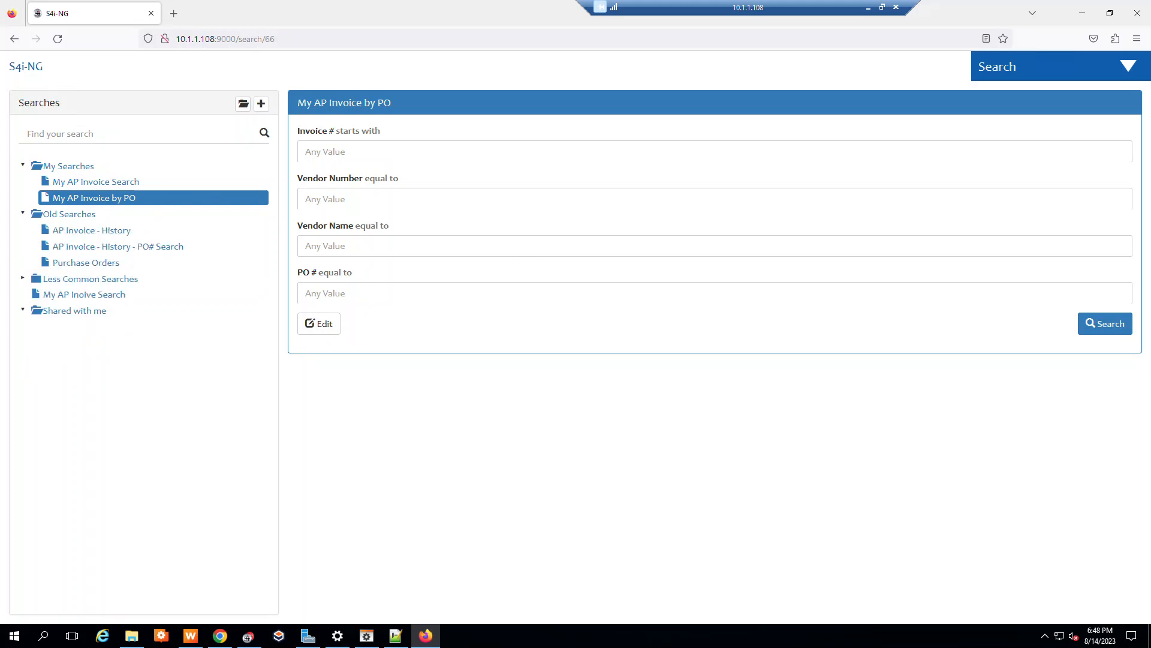
{"action": "left_click", "coordinate": [84, 263]}
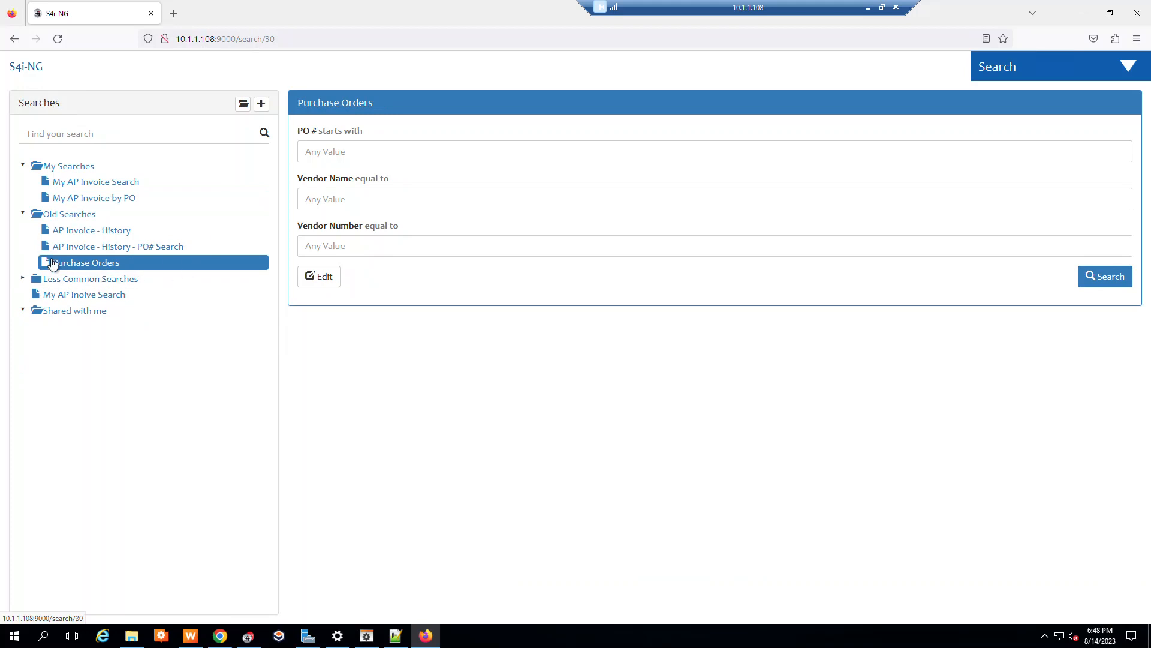
{"action": "mouse_move", "coordinate": [47, 265]}
{"action": "left_mouse_down"}
{"action": "mouse_move", "coordinate": [48, 207]}
{"action": "mouse_move", "coordinate": [51, 247]}
{"action": "left_mouse_up"}
{"action": "left_click", "coordinate": [23, 214]}
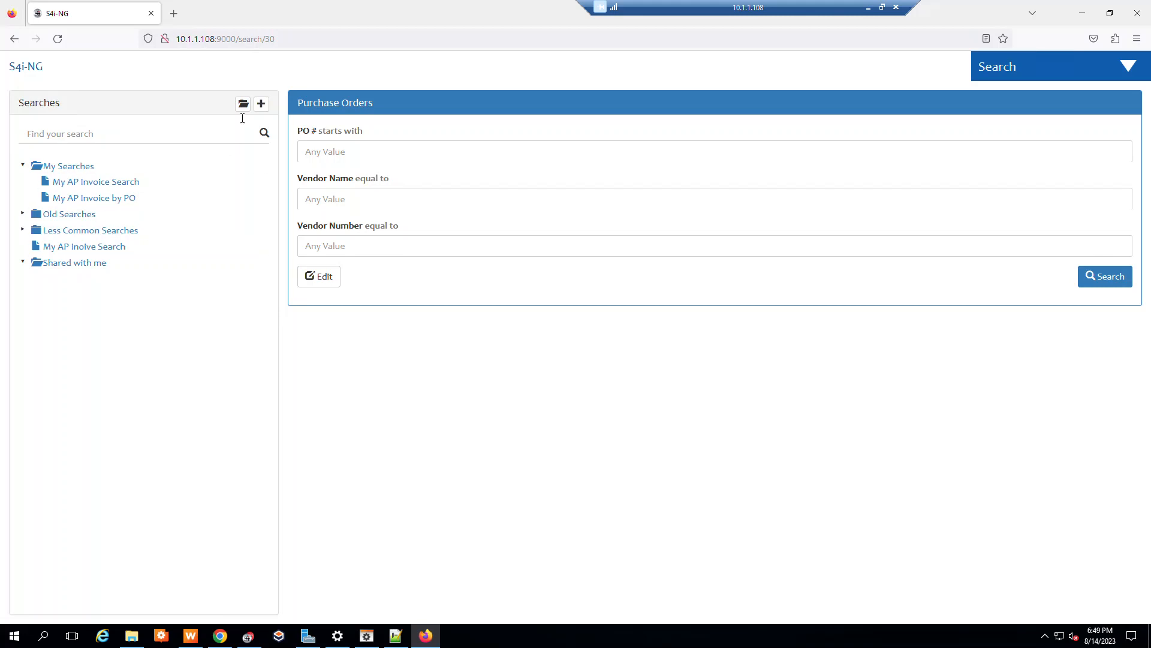
- Create another new search and add the Document Definition property to it
{"action": "left_click", "coordinate": [260, 107]}
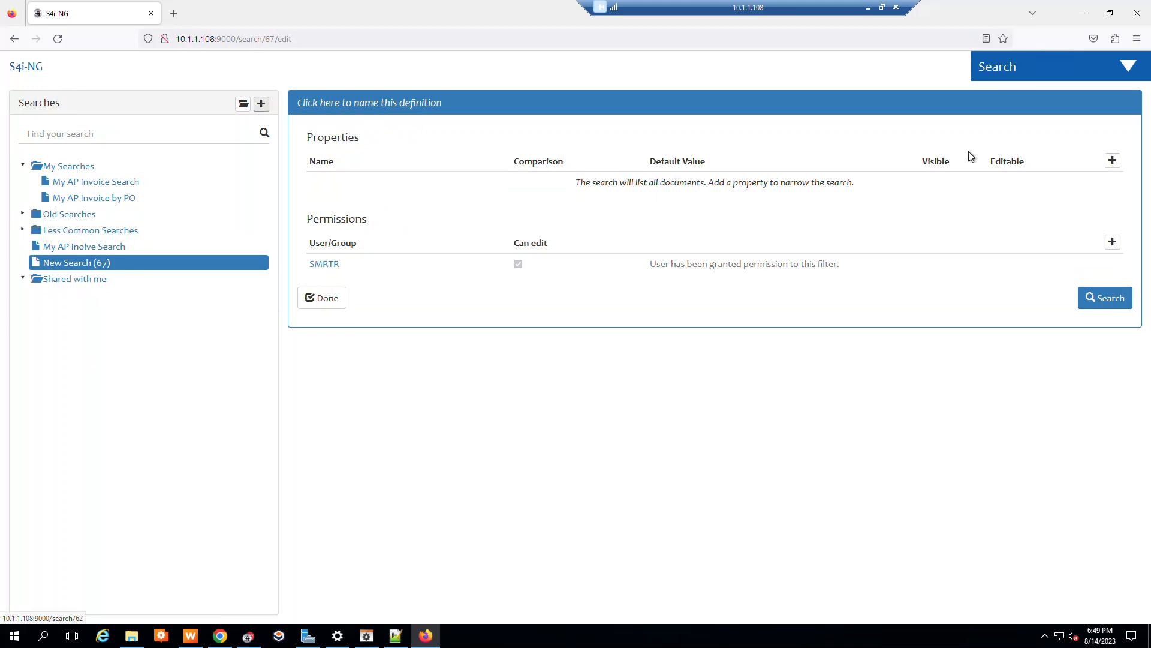
{"action": "left_click", "coordinate": [1113, 164]}
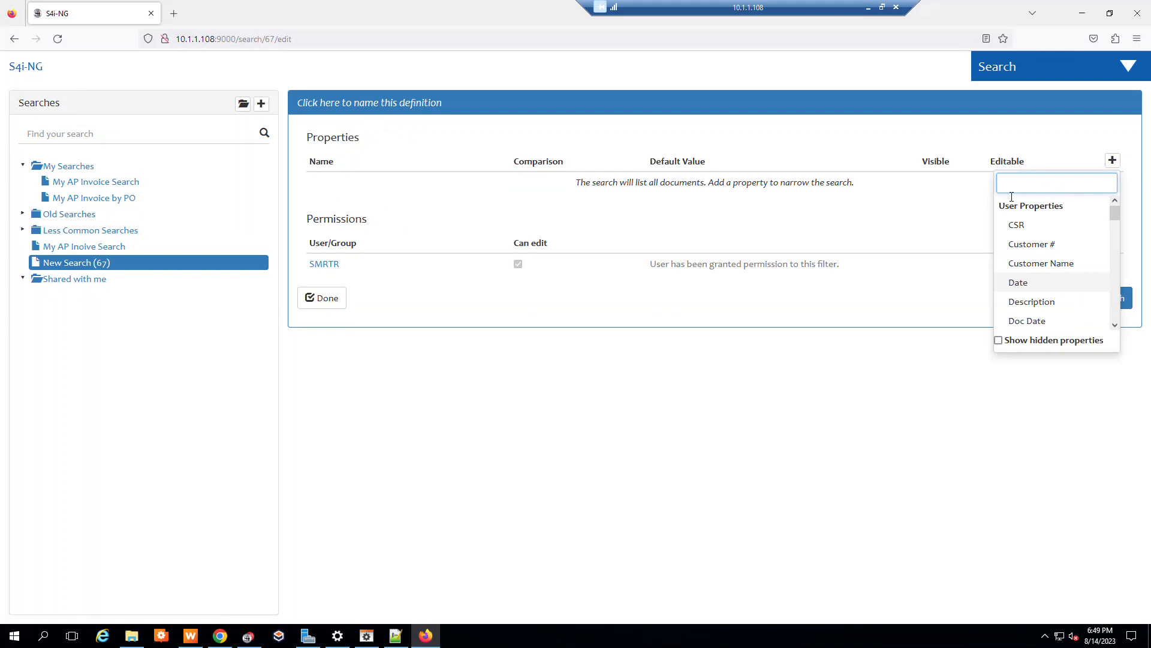
{"action": "type", "text": "docum"}
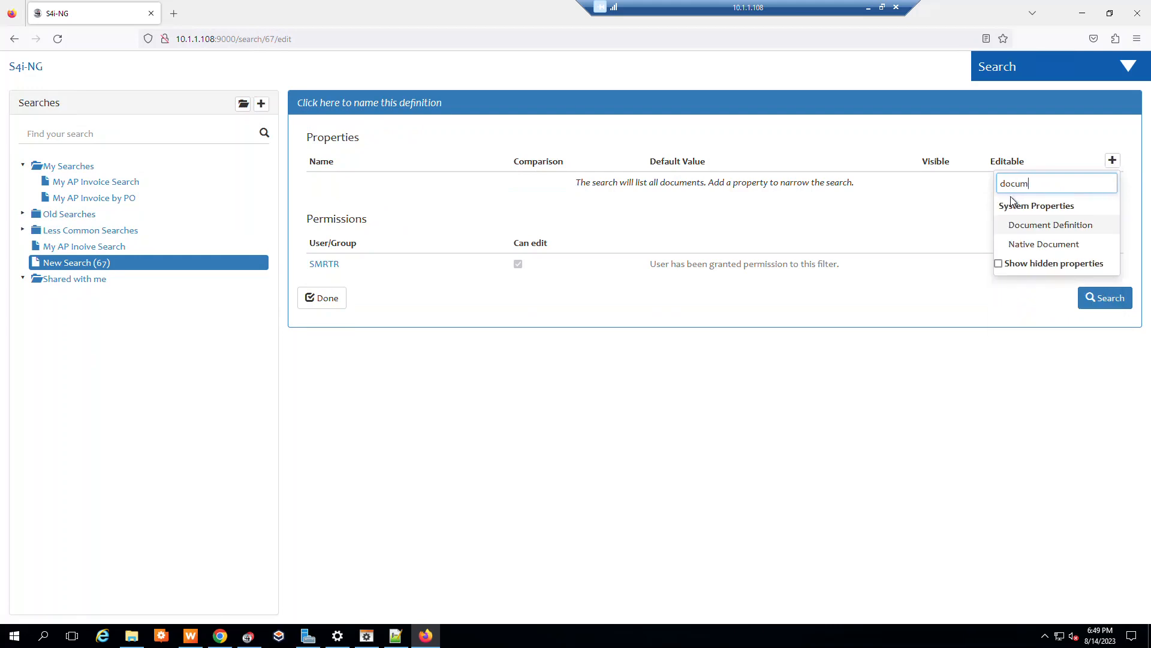
{"action": "key", "text": "Return"}
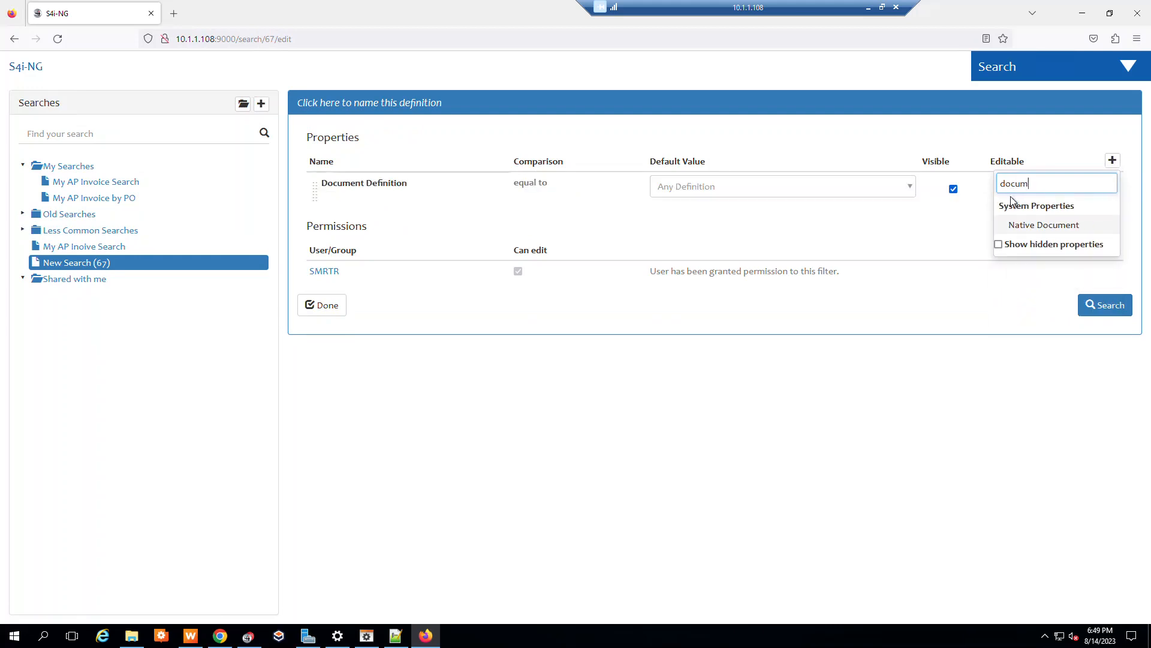
- Set the default value of Document Definition to Purchase Order
{"action": "left_click", "coordinate": [703, 190]}
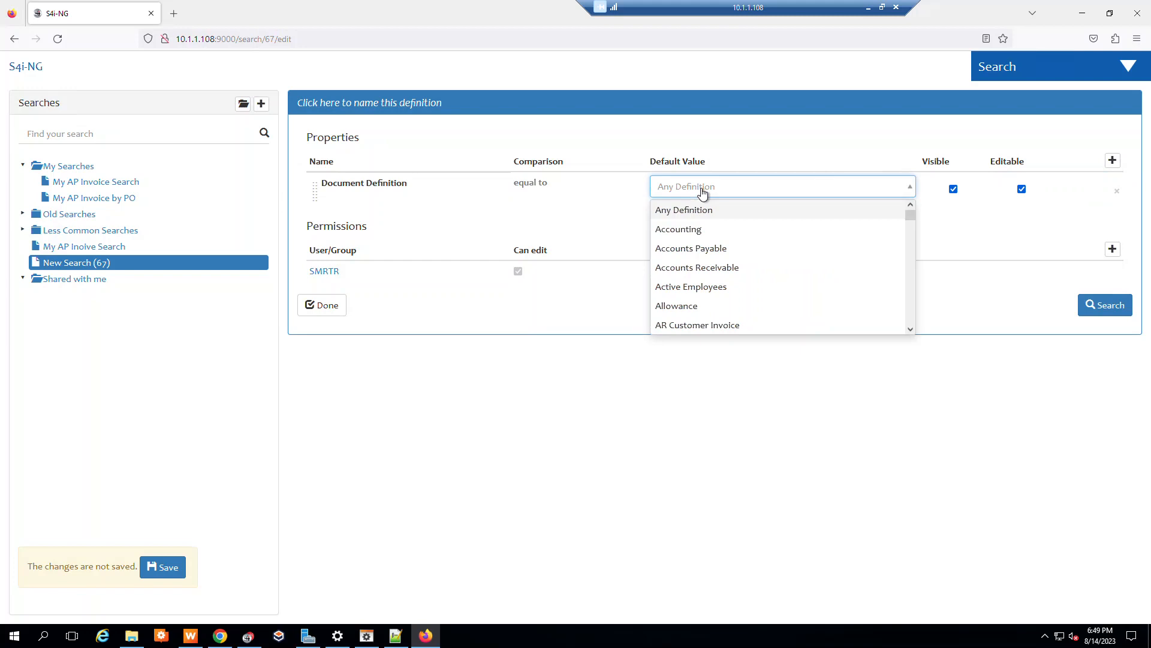
{"action": "key", "text": "p"}
{"action": "key", "text": "u"}
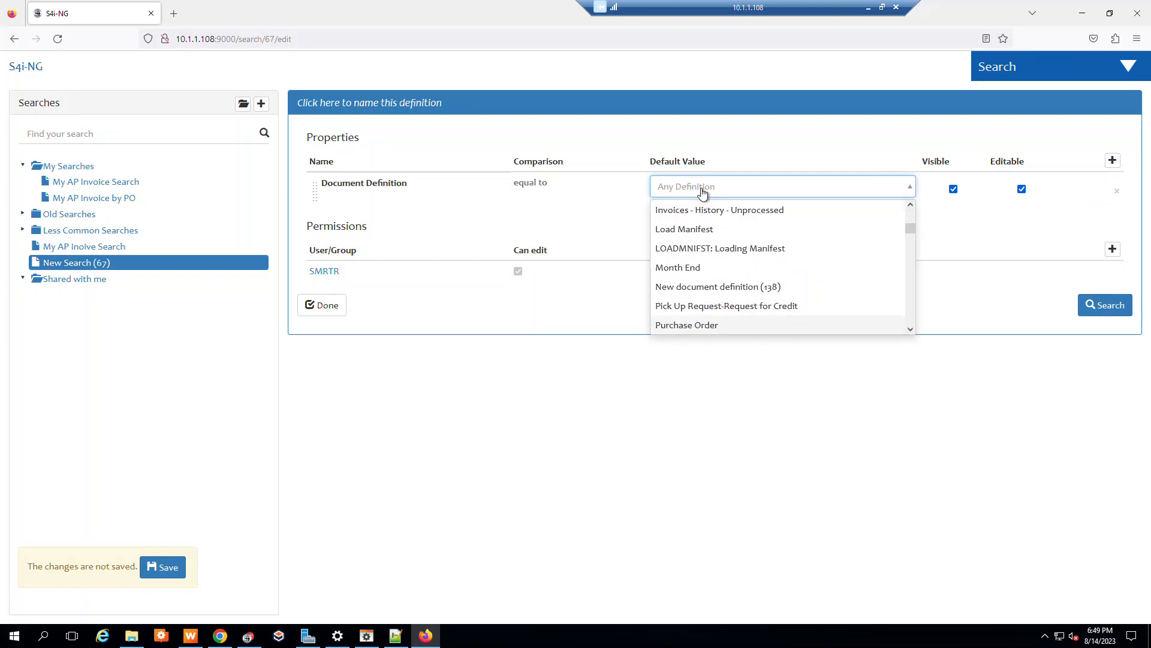
{"action": "left_click", "coordinate": [706, 324]}
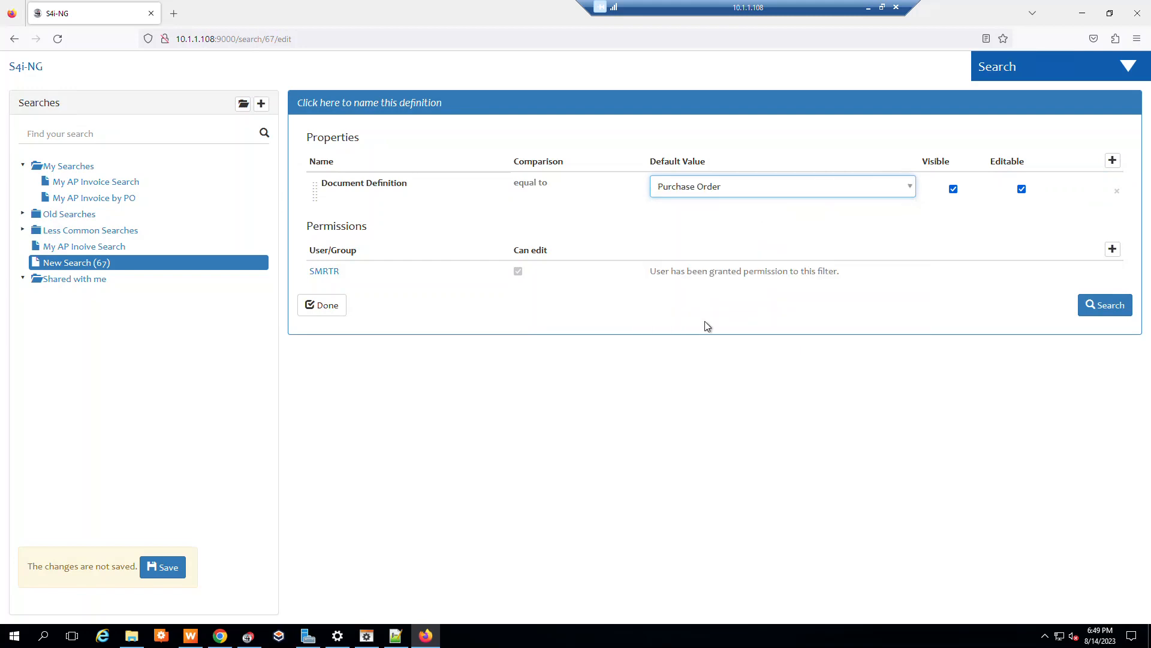
{"action": "left_click", "coordinate": [736, 194]}
- Set the Document Definition comparison to in list and add RECEIVING LISTING to its default values
{"action": "left_click", "coordinate": [524, 188]}
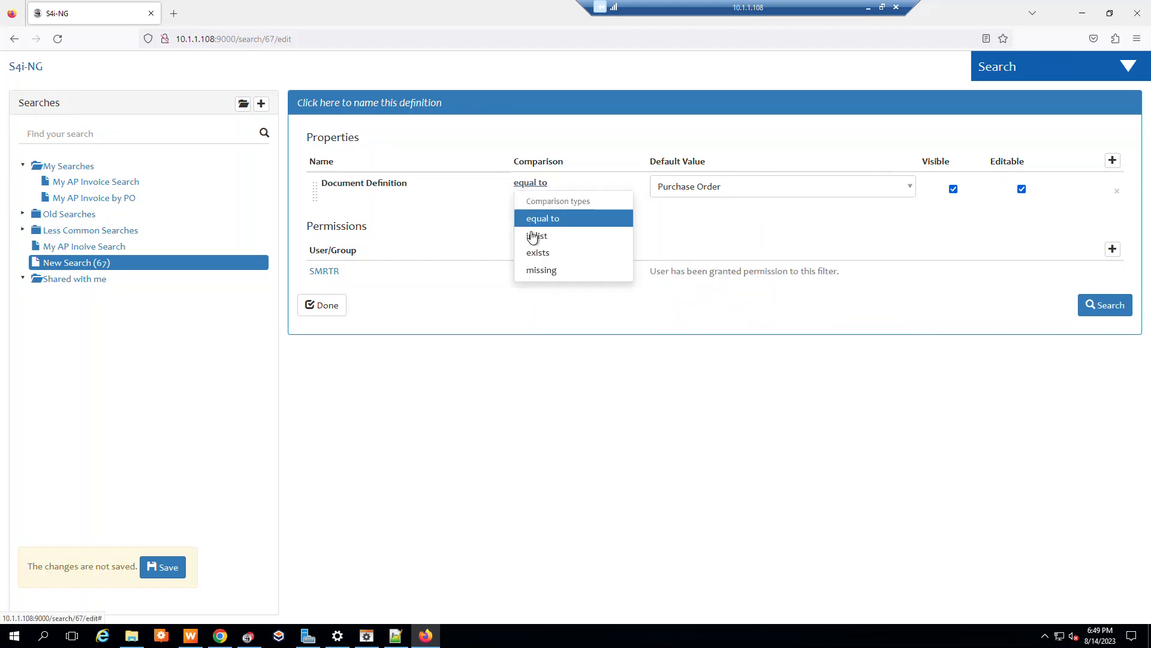
{"action": "left_click", "coordinate": [532, 236]}
{"action": "left_click", "coordinate": [765, 193]}
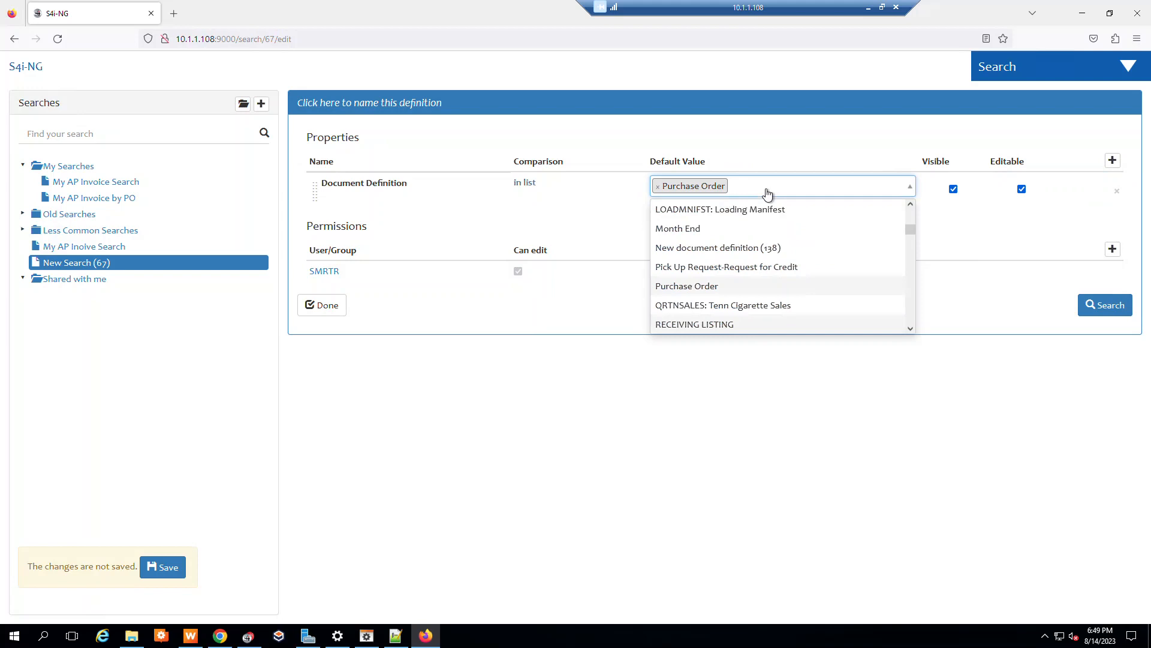
{"action": "left_click", "coordinate": [768, 194]}
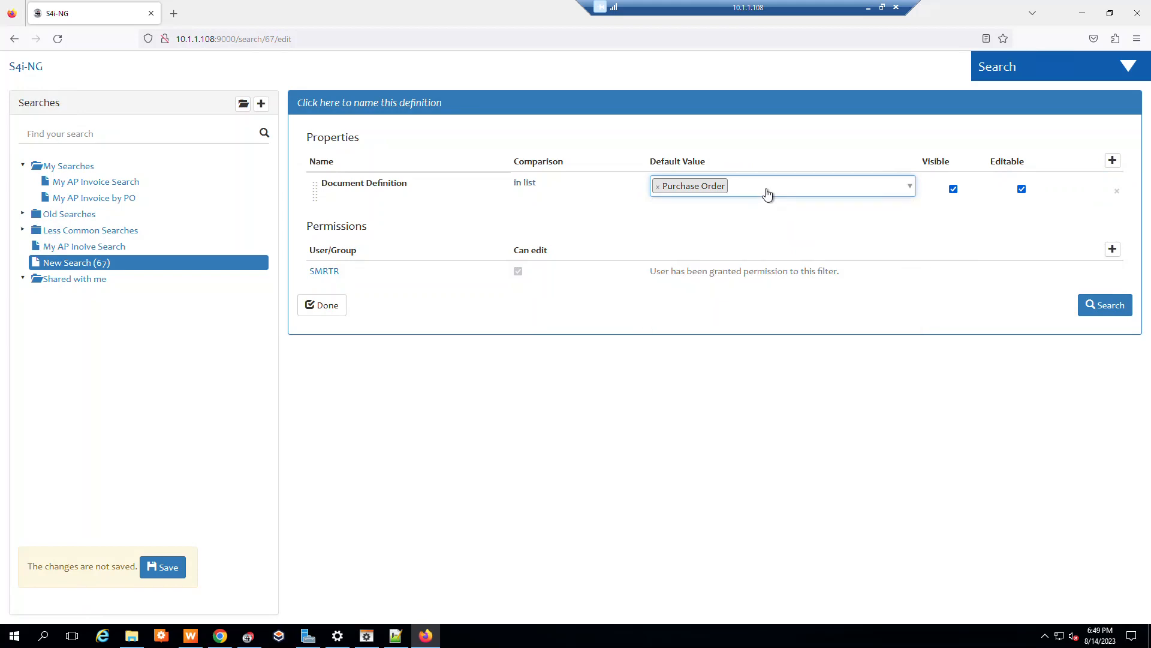
{"action": "left_click", "coordinate": [767, 194]}
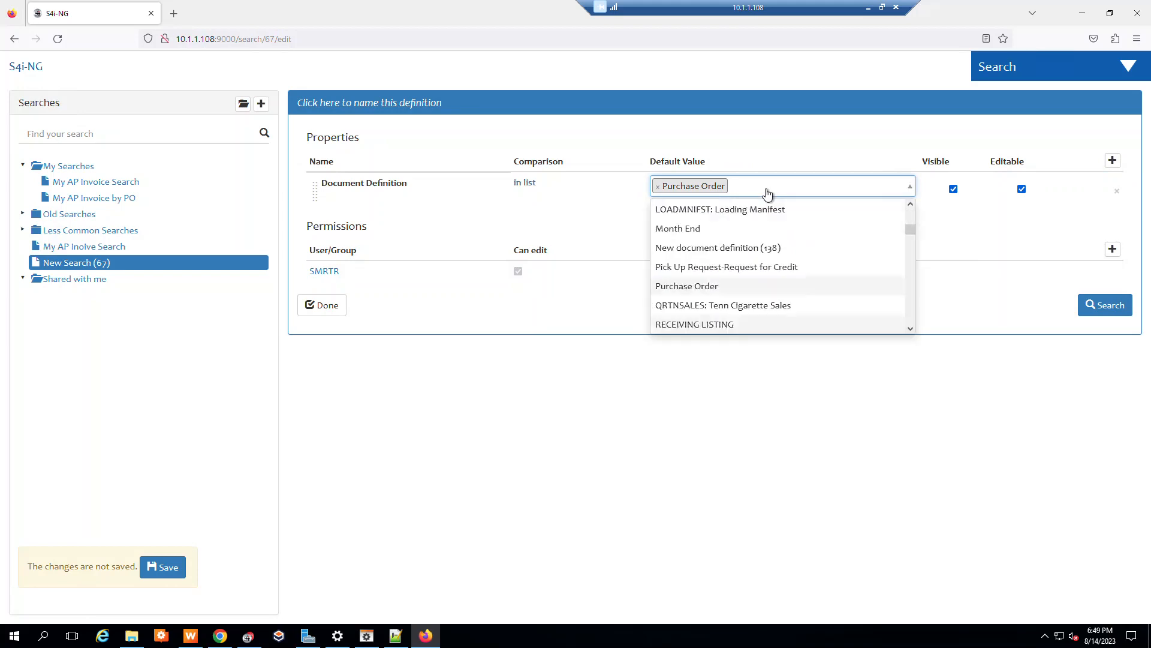
{"action": "left_click", "coordinate": [678, 326]}
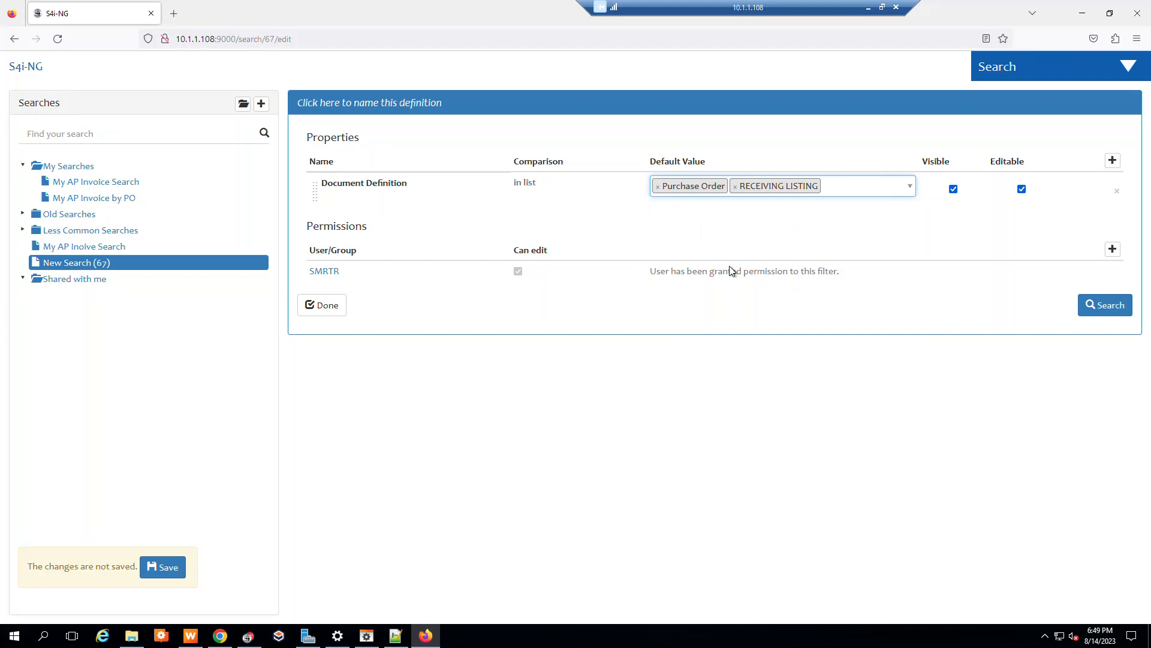
- Add the PO #, Vendor Number and Vendor Name properties to the new search
{"action": "left_click", "coordinate": [1113, 163]}
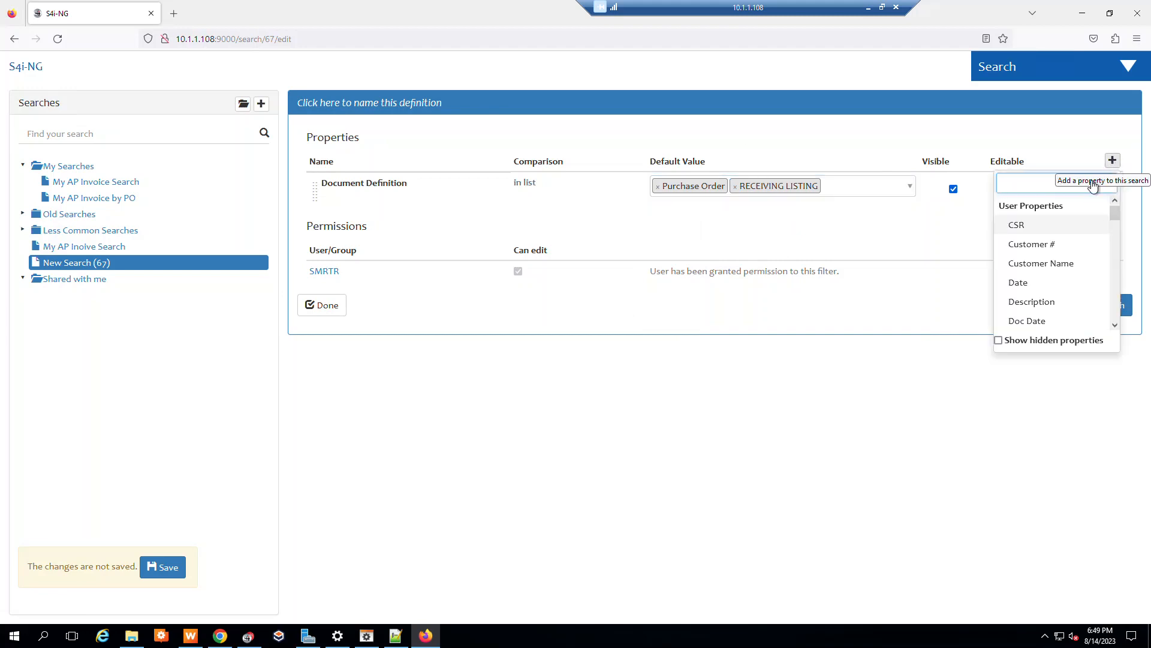
{"action": "type", "text": "po"}
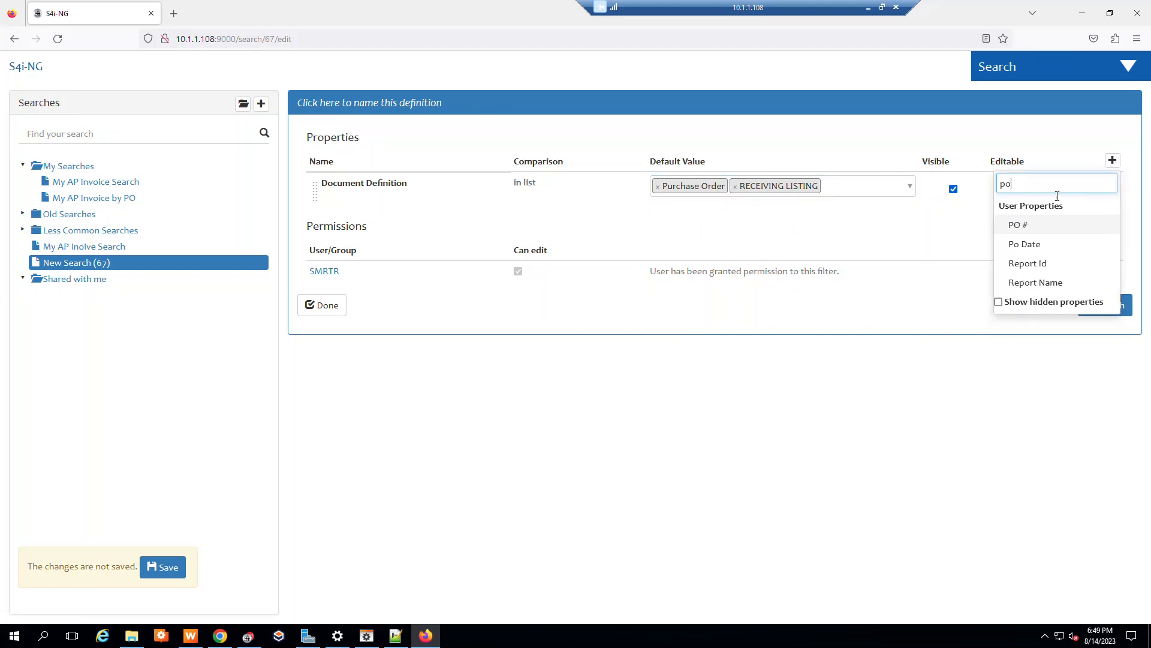
{"action": "left_click", "coordinate": [1063, 231]}
{"action": "left_click", "coordinate": [1112, 168]}
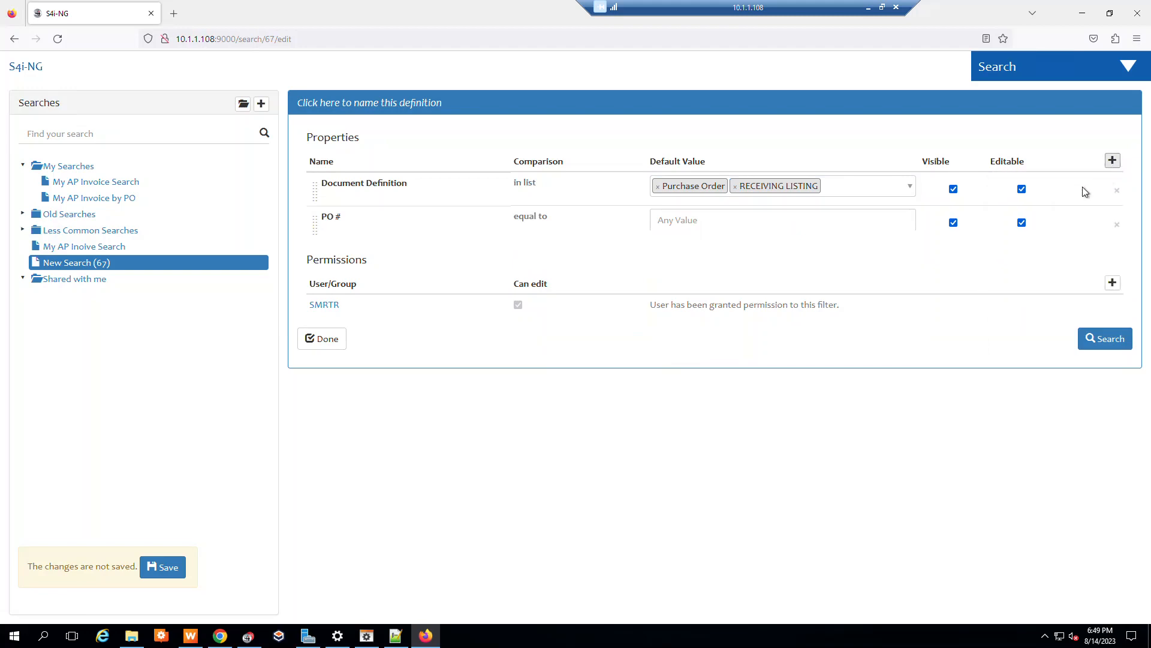
{"action": "left_click", "coordinate": [1112, 160]}
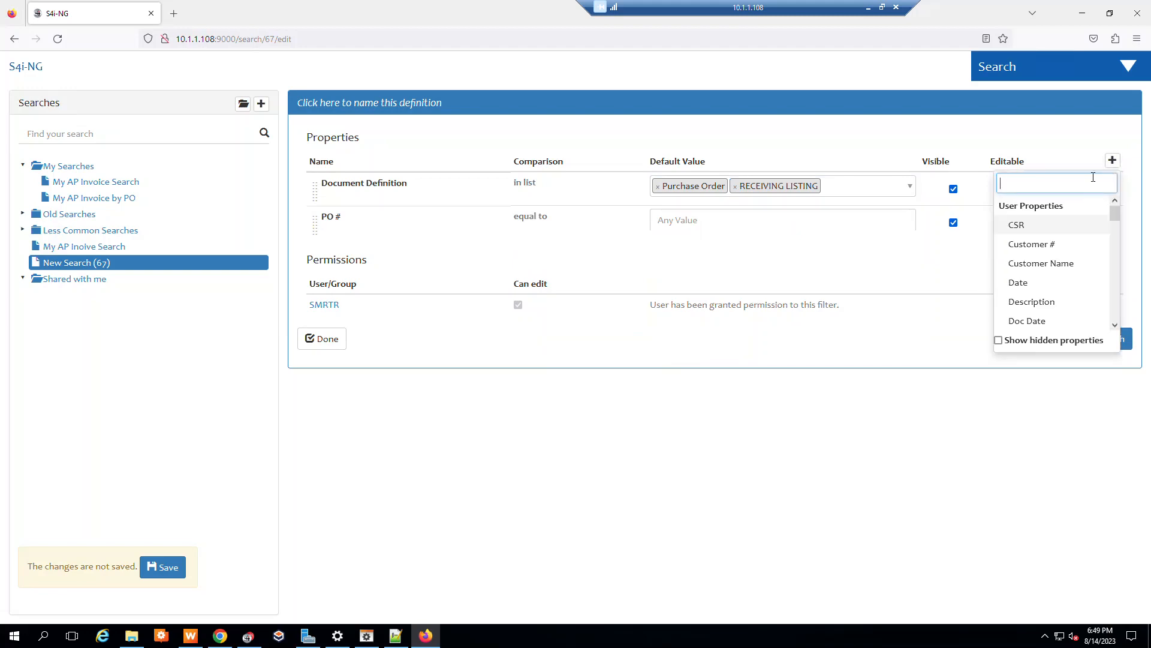
{"action": "type", "text": "ve"}
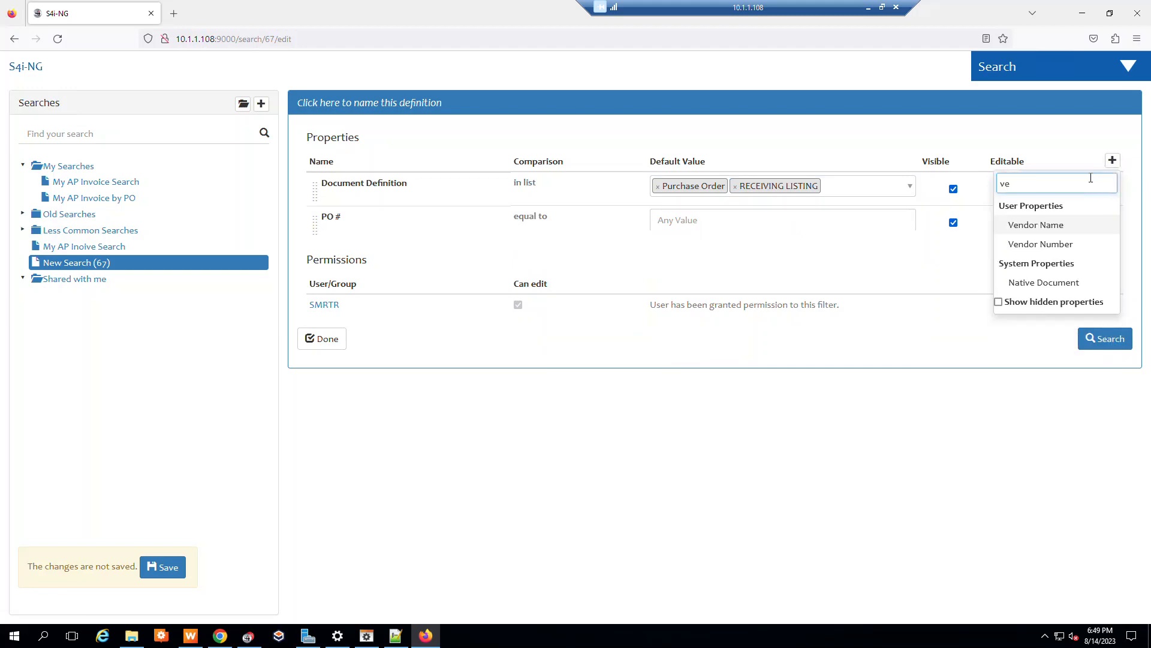
{"action": "left_click", "coordinate": [1057, 245]}
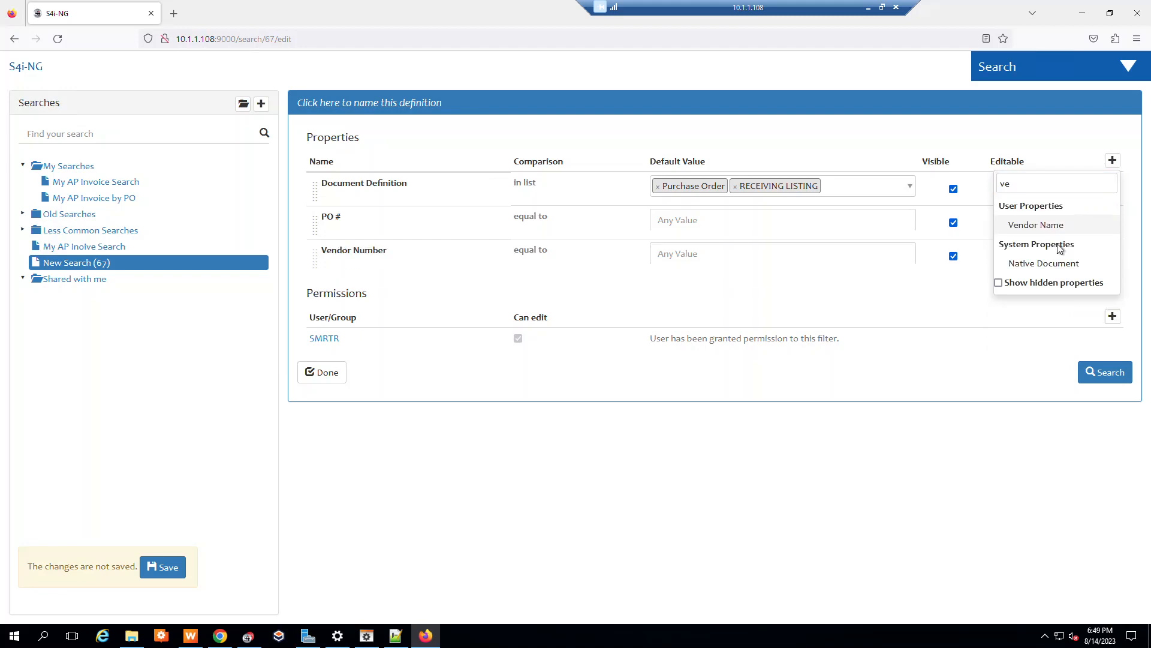
{"action": "left_click", "coordinate": [1082, 224]}
{"action": "left_click", "coordinate": [986, 350]}
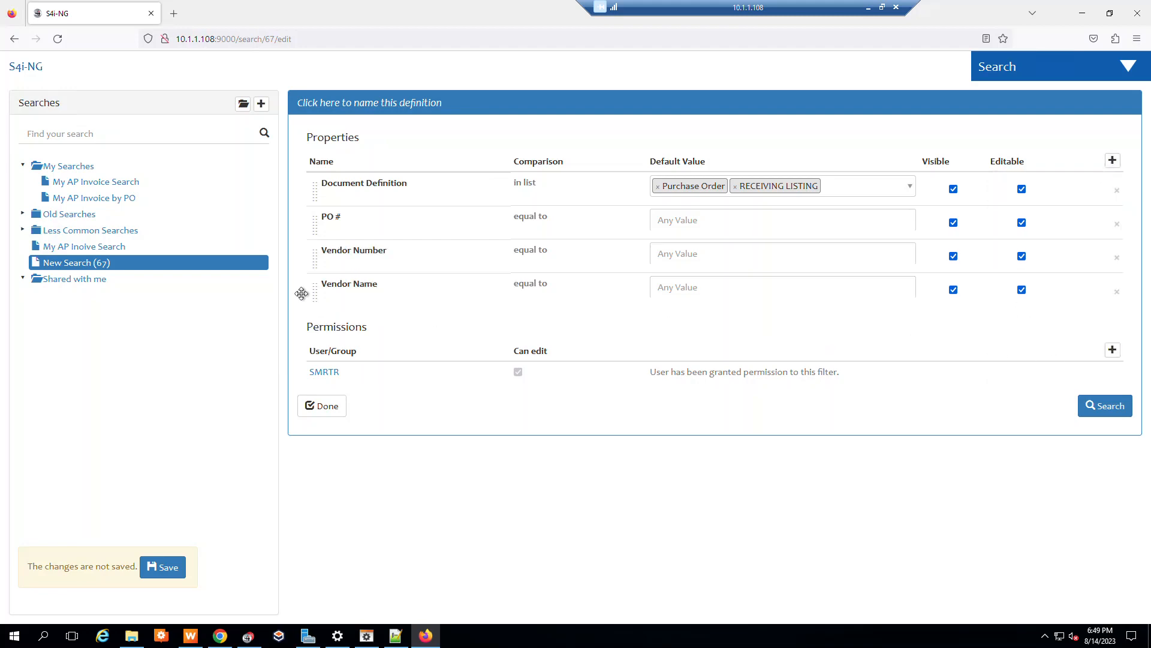
- Move the Vendor Name property above Vendor Number and set the PO # comparison to starts with
{"action": "left_click_drag", "start_coordinate": [315, 293], "coordinate": [312, 249]}
{"action": "left_click", "coordinate": [530, 217]}
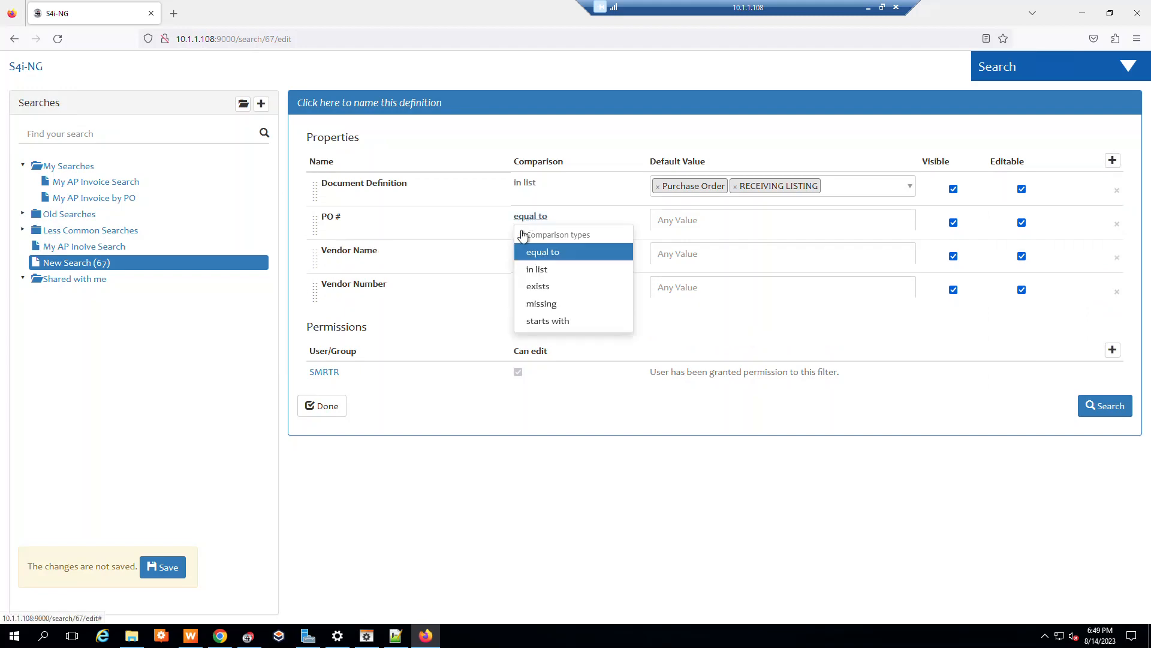
{"action": "left_click", "coordinate": [545, 322]}
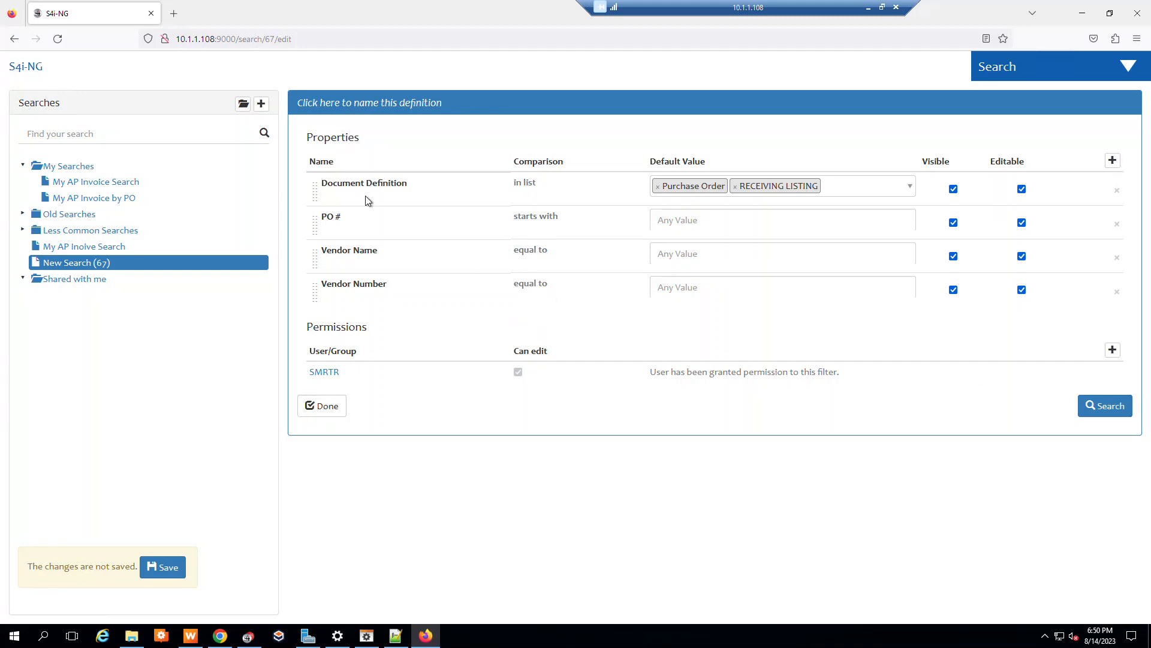
- Name the new search My Purchase Order Search and show it in its normal search view
{"action": "left_click", "coordinate": [350, 102]}
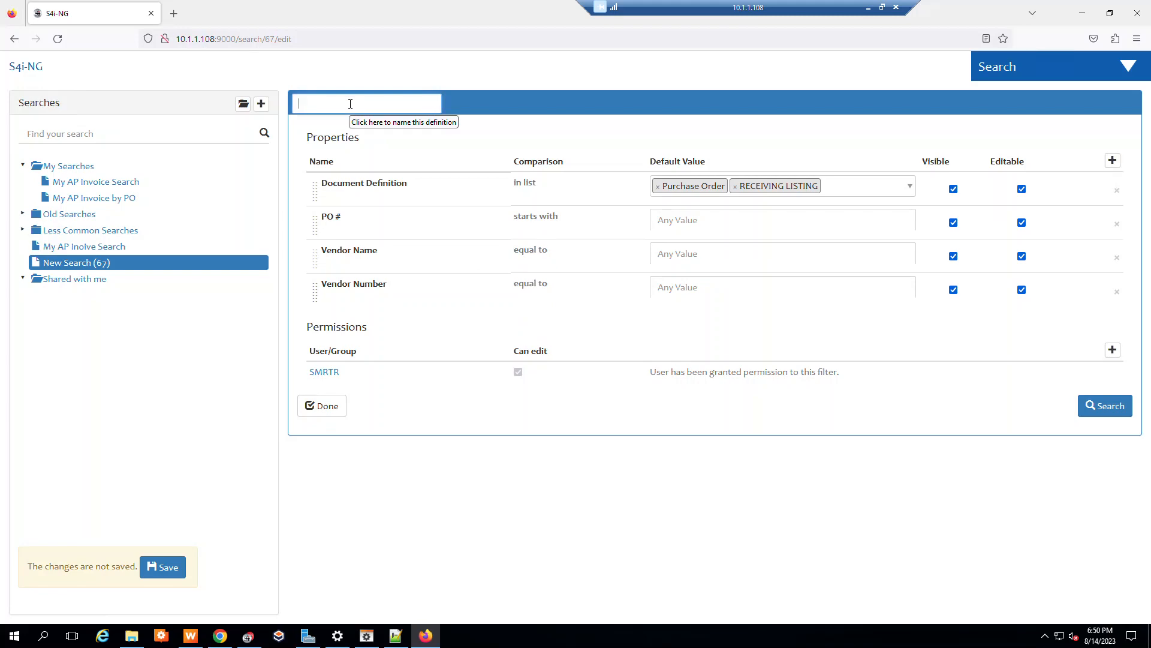
{"action": "type", "text": "My Purchas"}
{"action": "type", "text": "e Order Search"}
{"action": "left_click", "coordinate": [264, 329]}
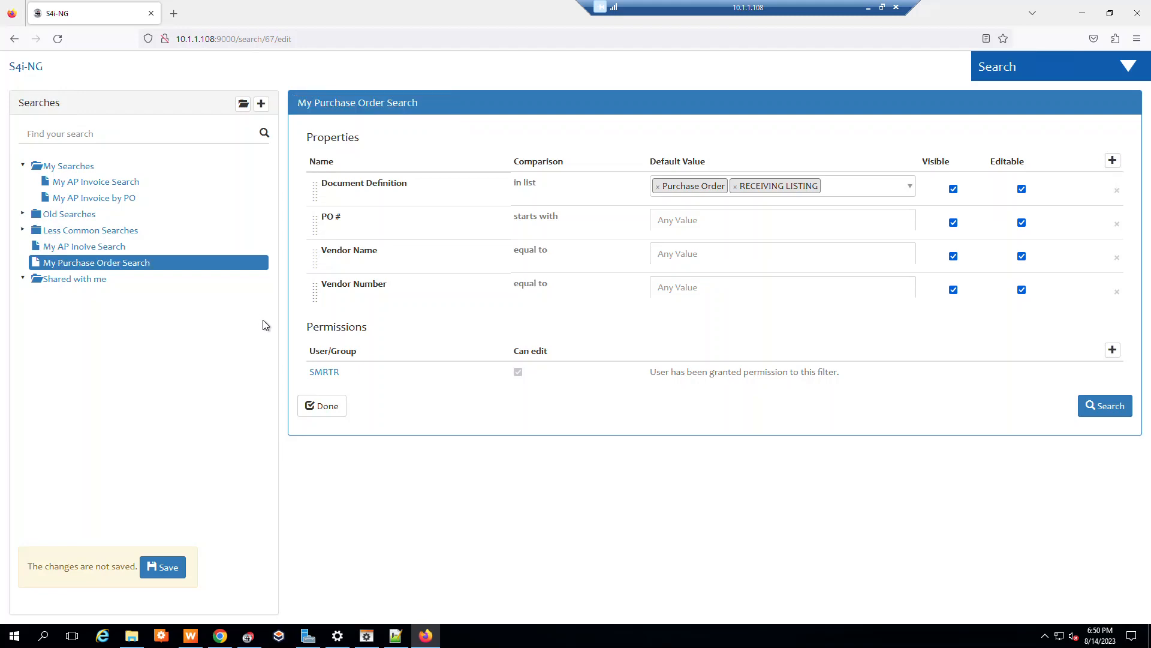
{"action": "left_click", "coordinate": [107, 265]}
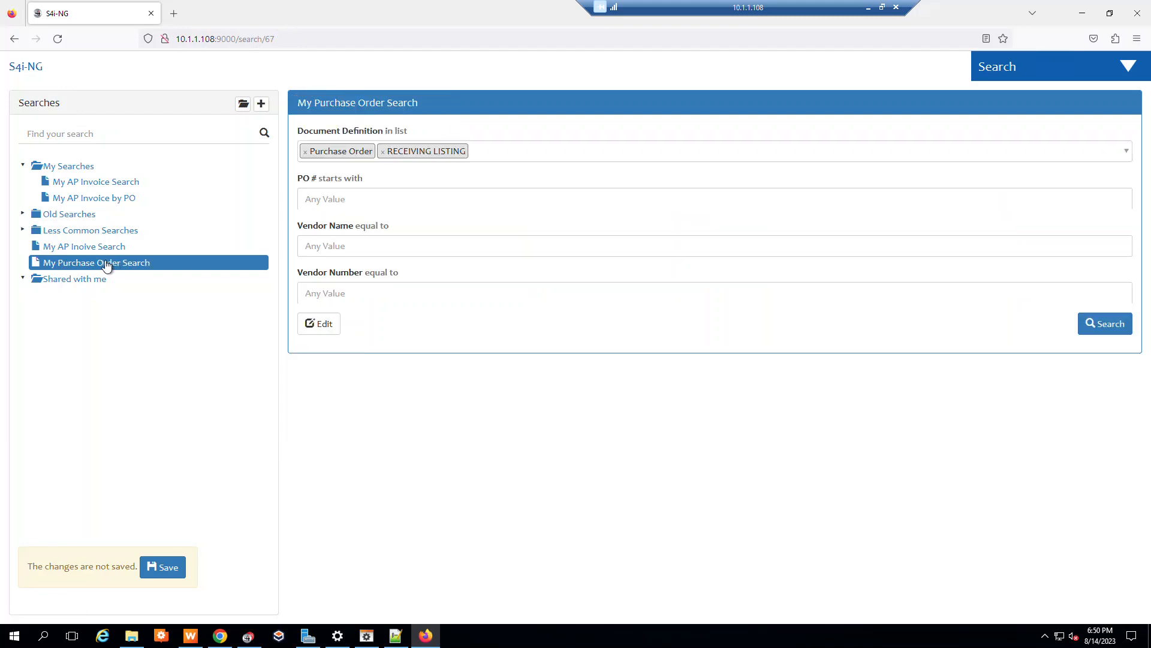
- Save the changes and move My Purchase Order Search into the My Searches folder below My AP Invoice by PO
{"action": "left_click", "coordinate": [157, 569]}
{"action": "left_click_drag", "start_coordinate": [85, 264], "coordinate": [64, 211]}
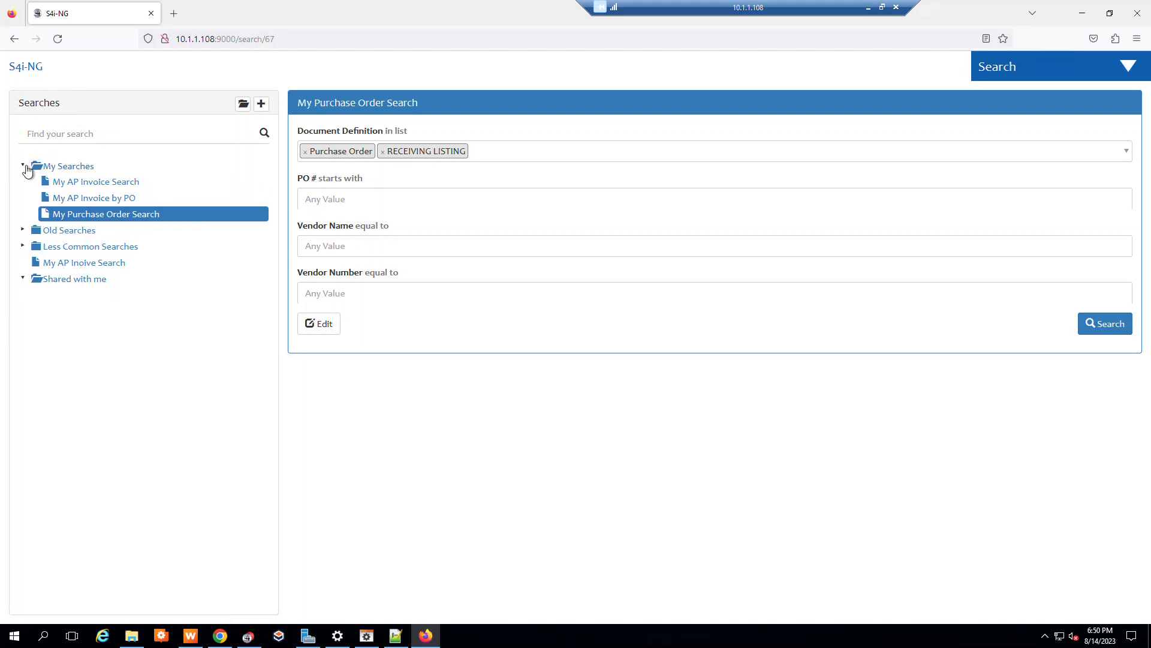
{"action": "left_click", "coordinate": [23, 167]}
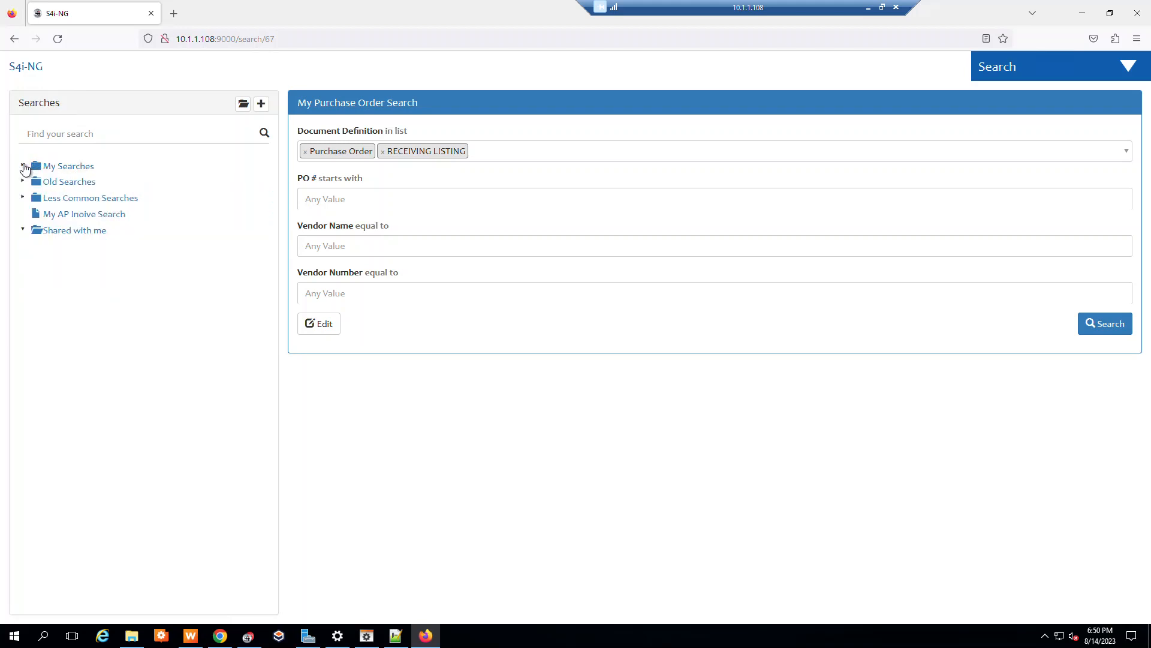
{"action": "left_click", "coordinate": [23, 166]}
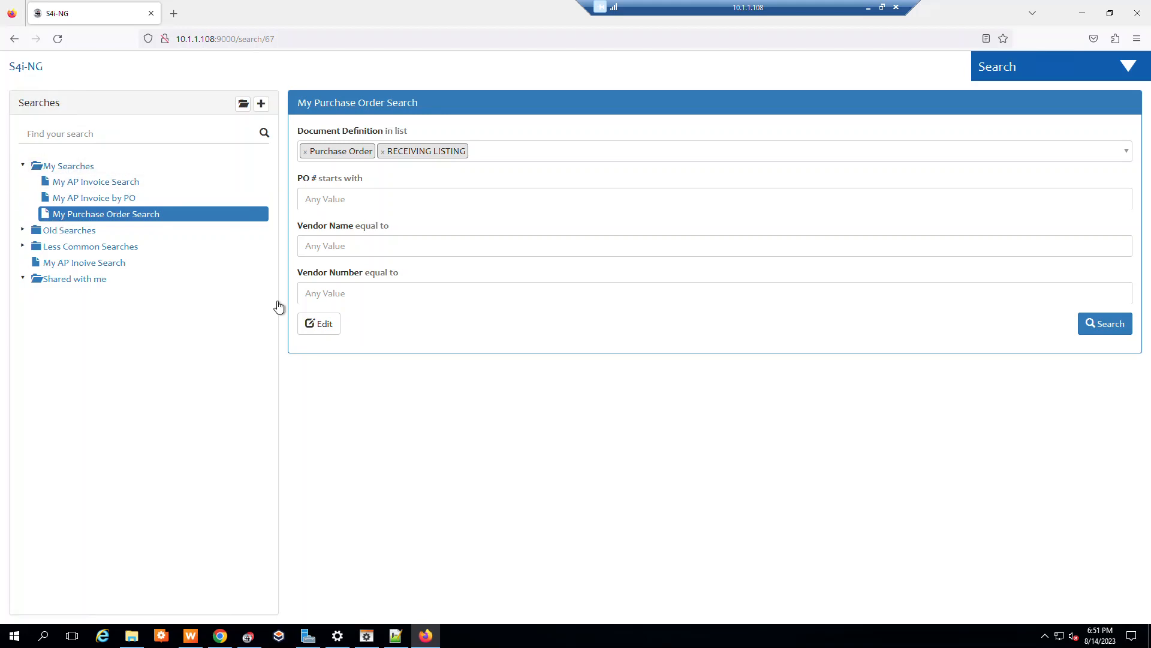
- Open My Purchase Order Search for editing and bring up the users who can be granted permission to it
{"action": "left_click", "coordinate": [326, 326]}
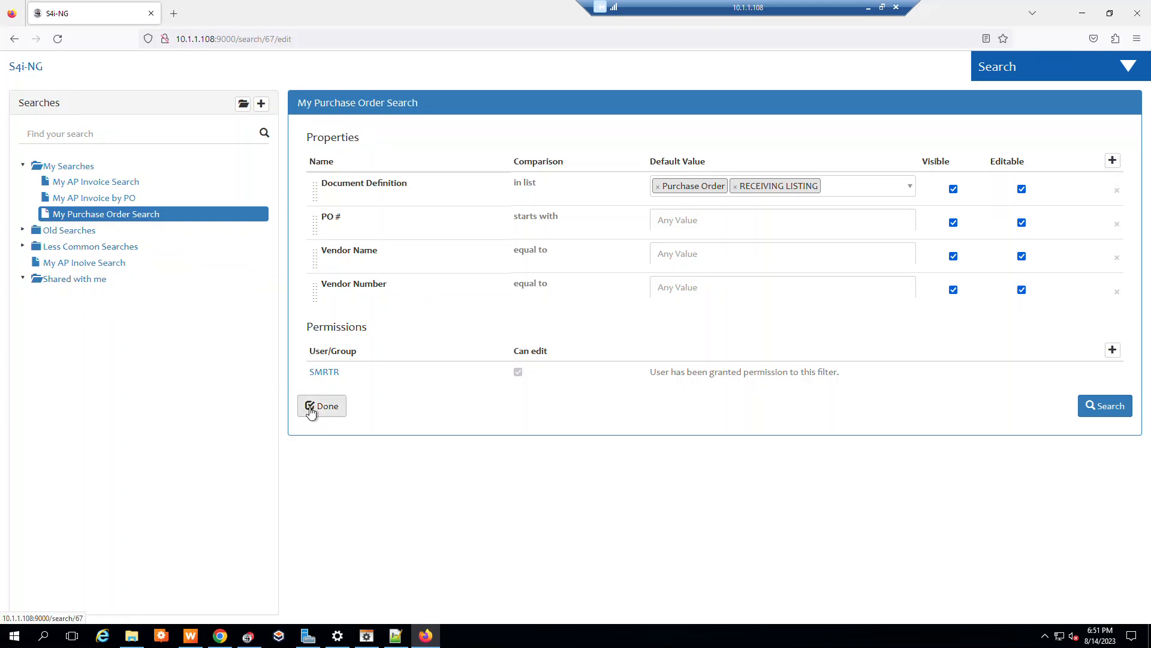
{"action": "left_click", "coordinate": [1112, 353]}
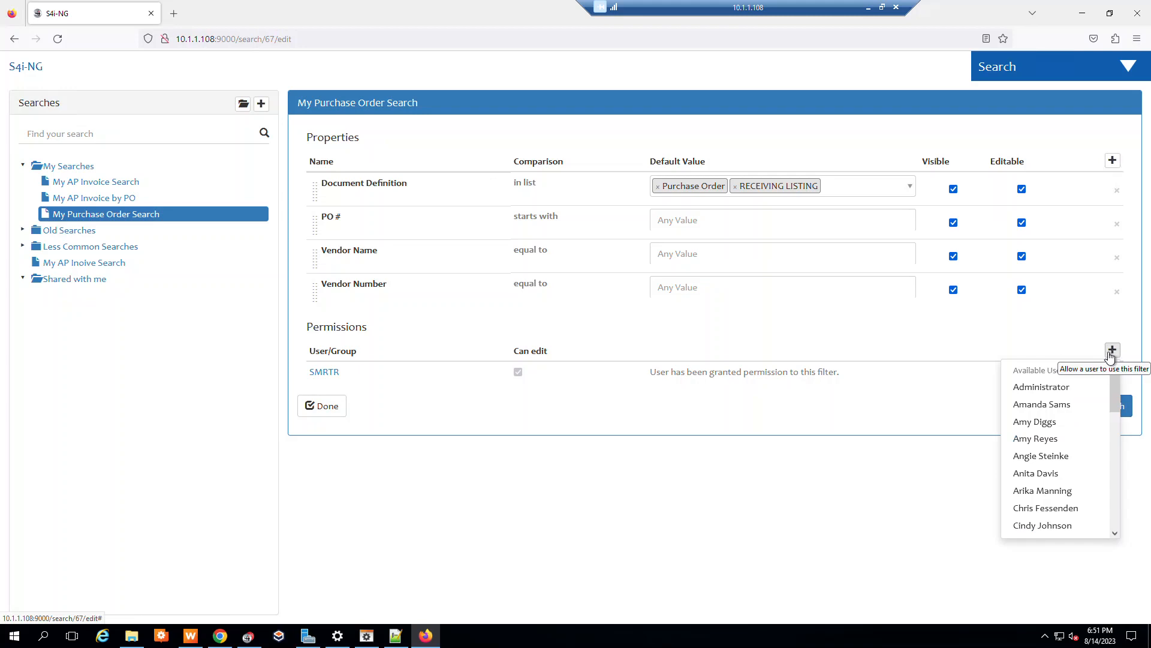